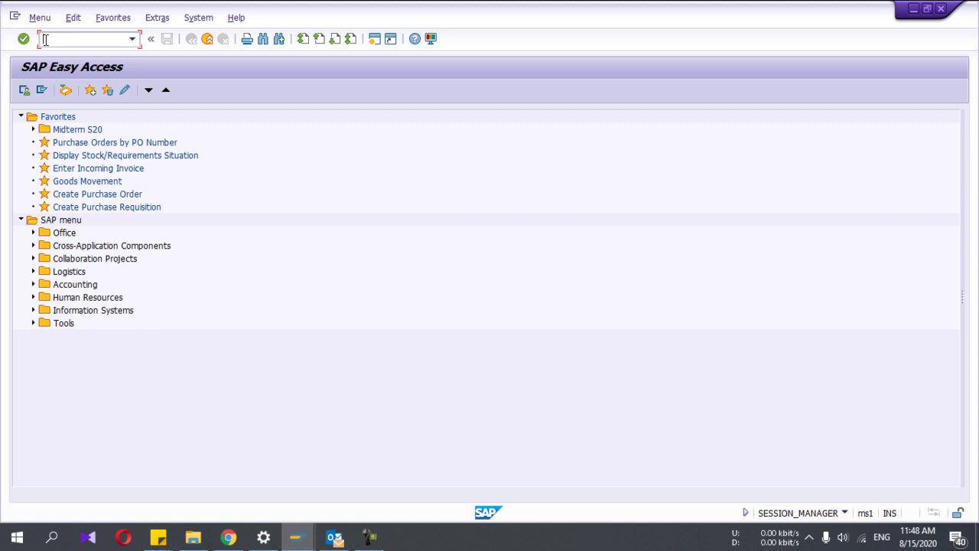
Start transaction VA01 to reach the Create Sales Order initial screen.
text(VA0)
text(1)
key(Return)
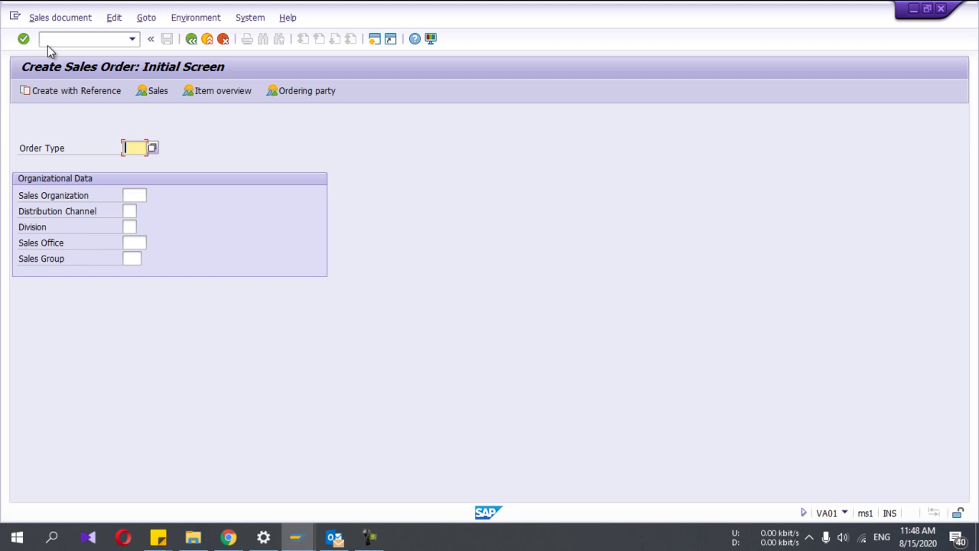
Choose order type OR (Standard Order) from the sales document type list.
click(157, 148)
text(OR)
key(Return)
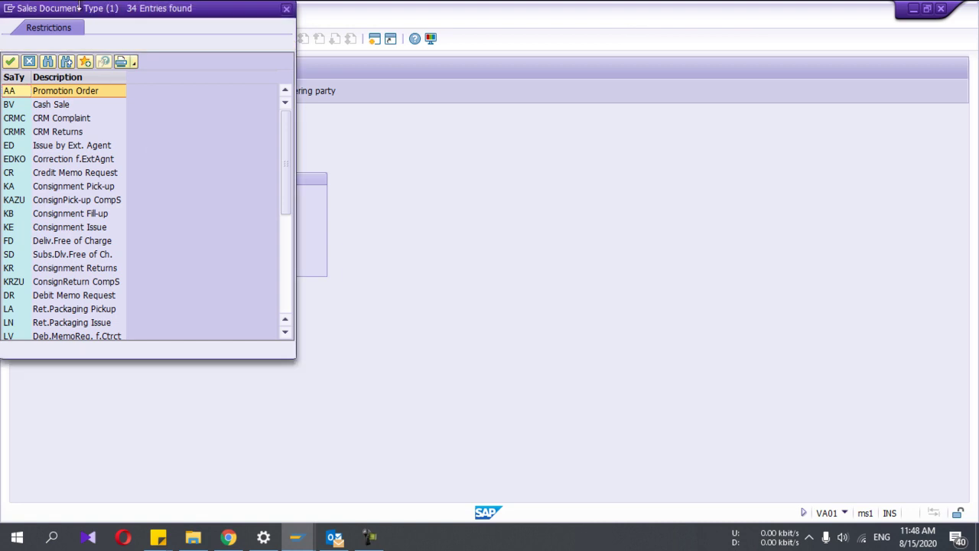
drag(79, 7, 304, 47)
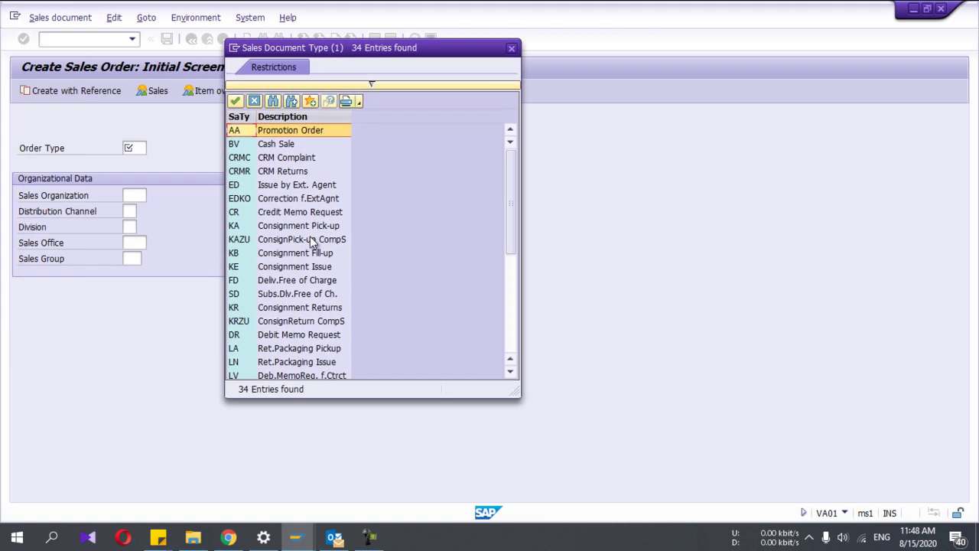
scroll(311, 241, down, 4)
scroll(310, 240, down, 1)
scroll(311, 240, down, 1)
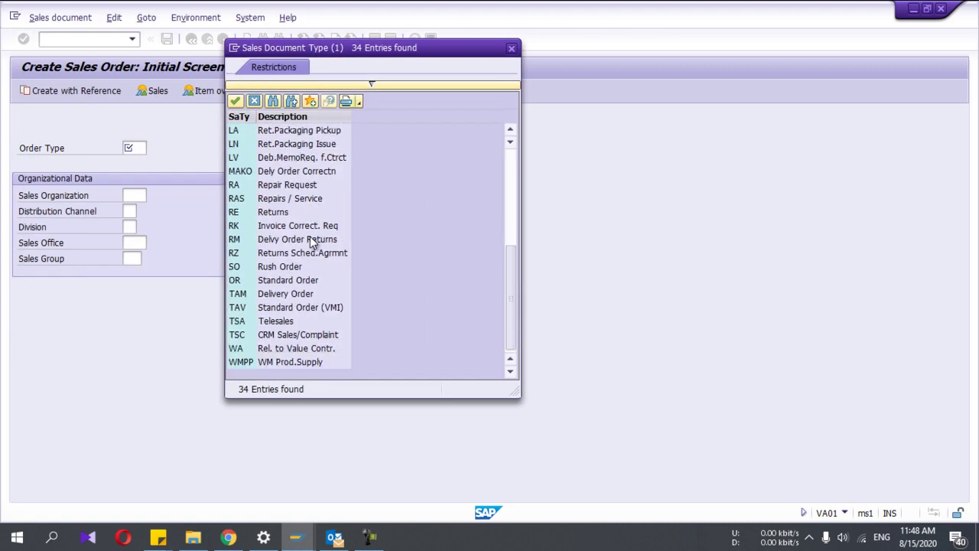
click(248, 283)
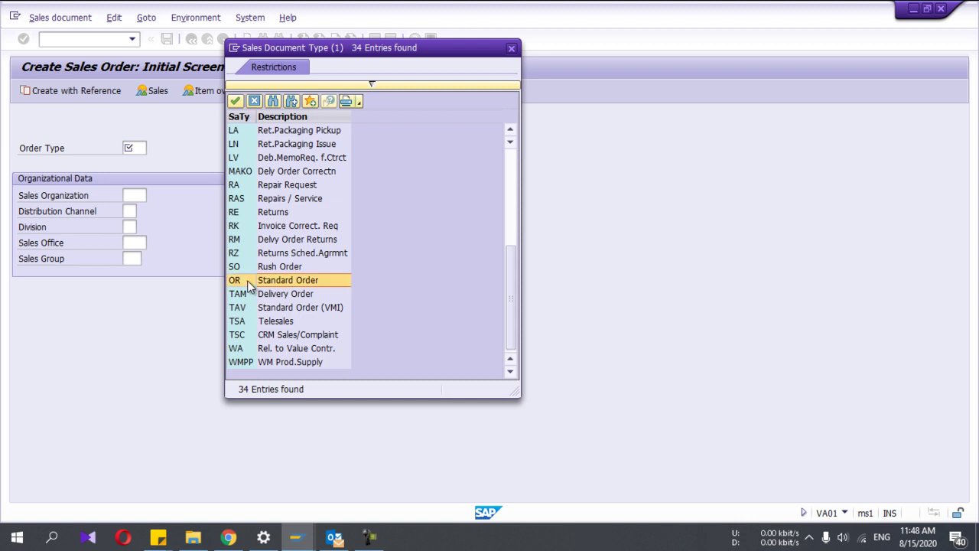
double_click(248, 283)
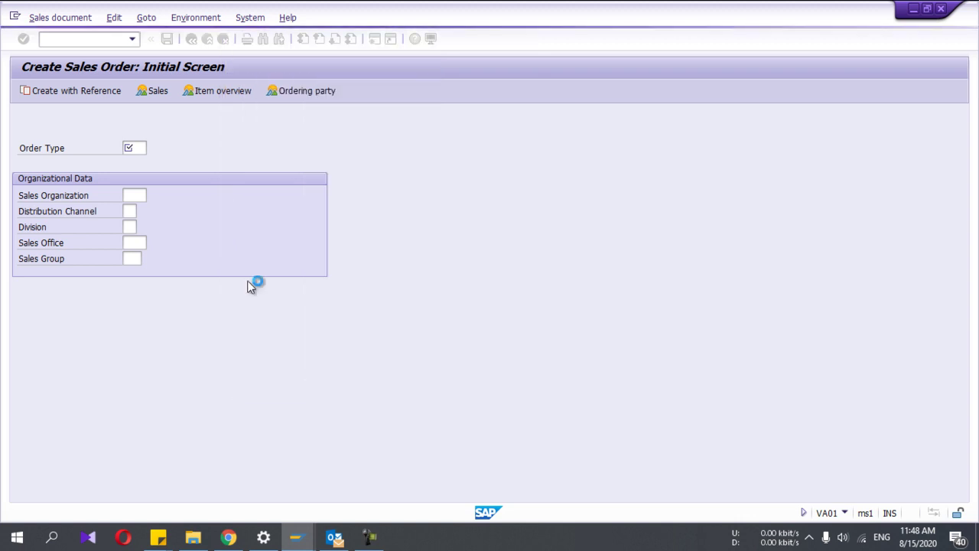
Set the sales organization to 36FS from its value list.
click(129, 194)
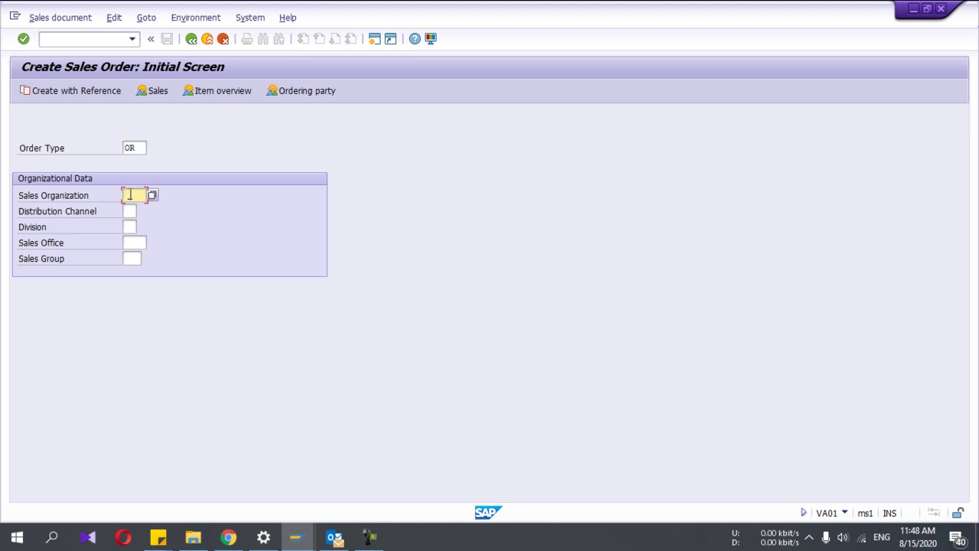
click(153, 196)
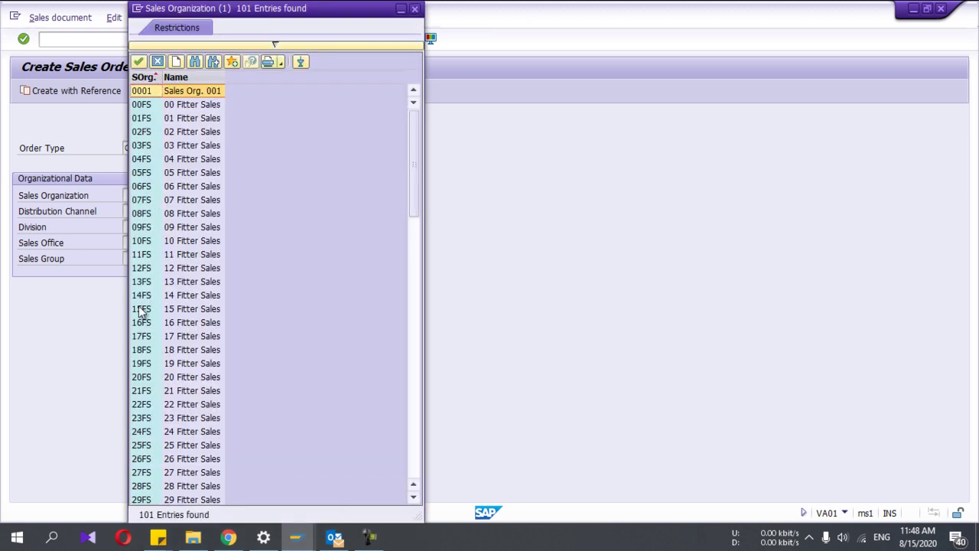
scroll(141, 310, down, 6)
scroll(139, 309, down, 3)
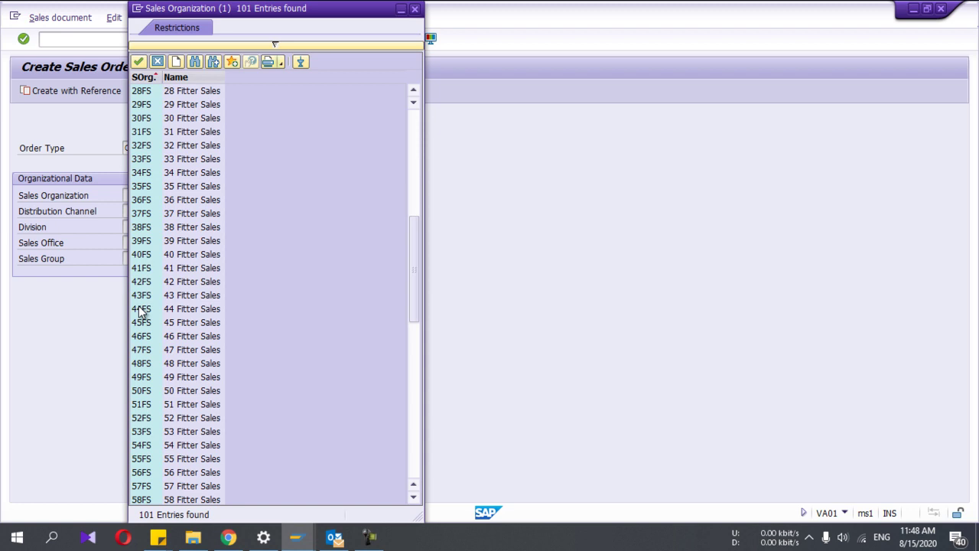
click(143, 199)
double_click(143, 200)
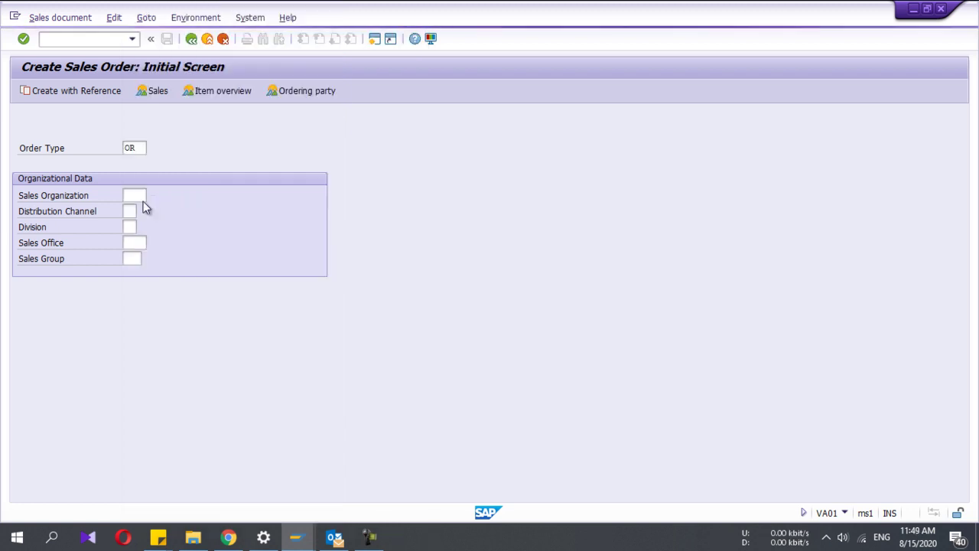
text(36FS)
Set the distribution channel to DI (Direct), replacing an accidental Wholesale pick.
click(132, 210)
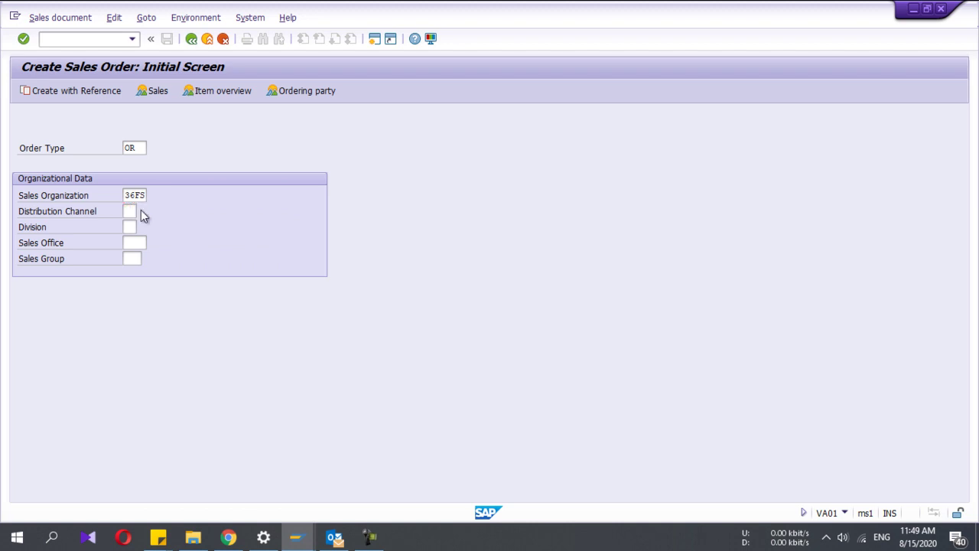
click(141, 211)
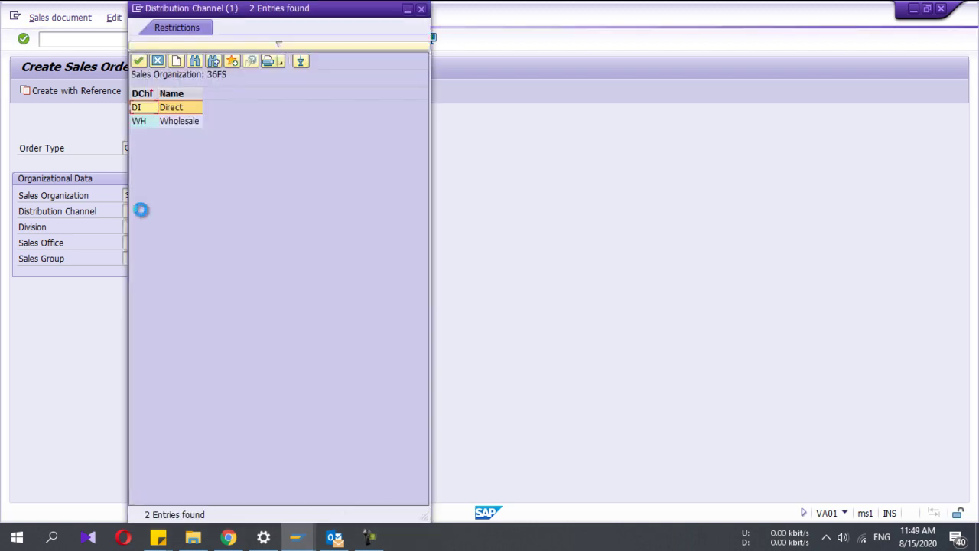
click(144, 121)
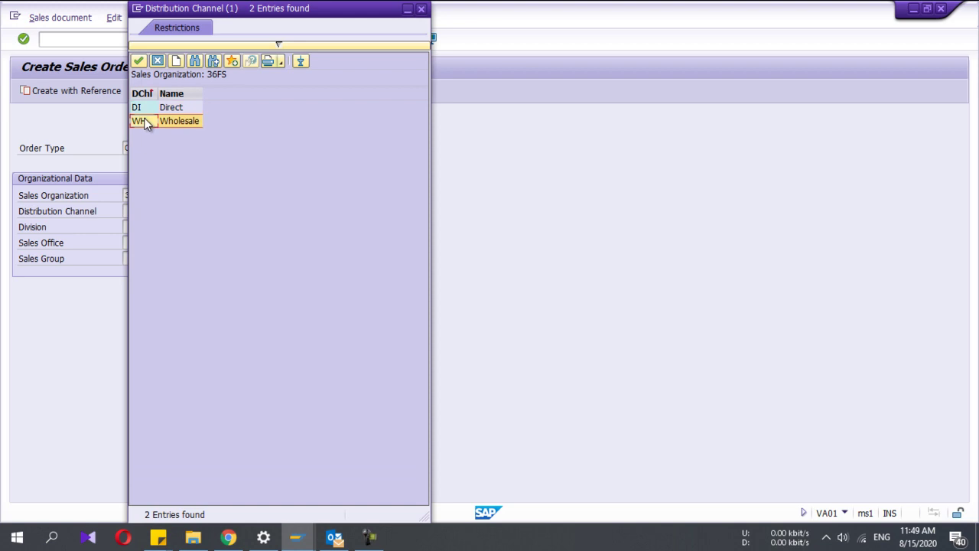
click(147, 107)
double_click(148, 107)
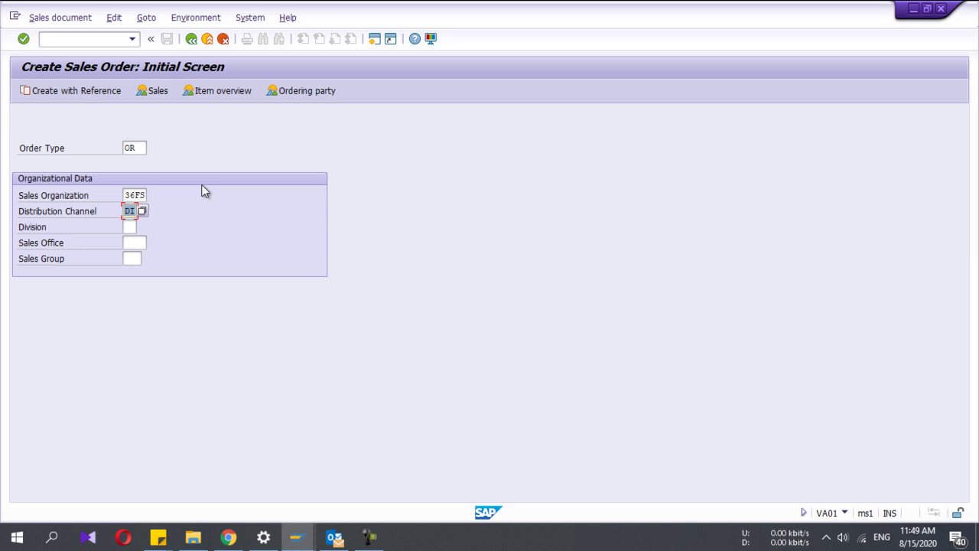
Create the order with reference to quotation 20000001 and copy its data in.
click(77, 93)
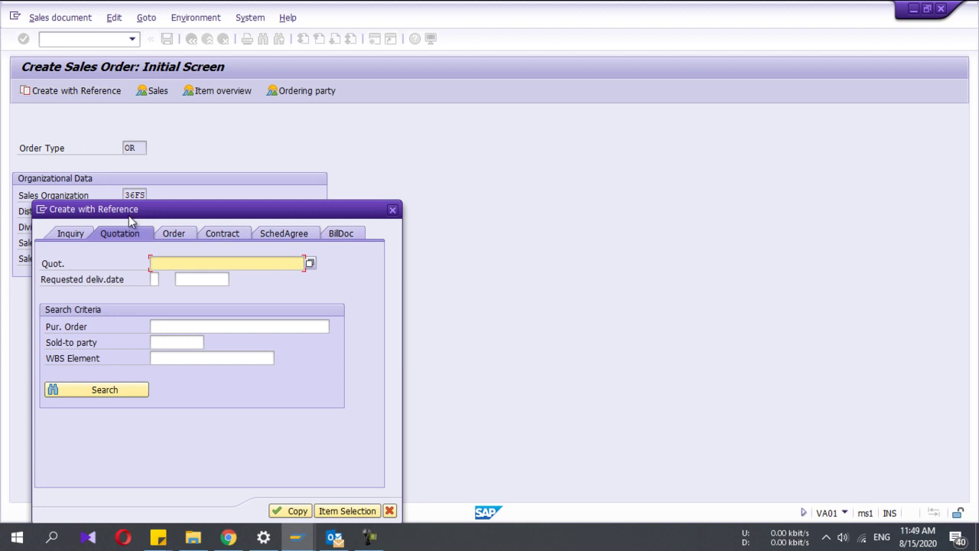
drag(128, 217, 248, 150)
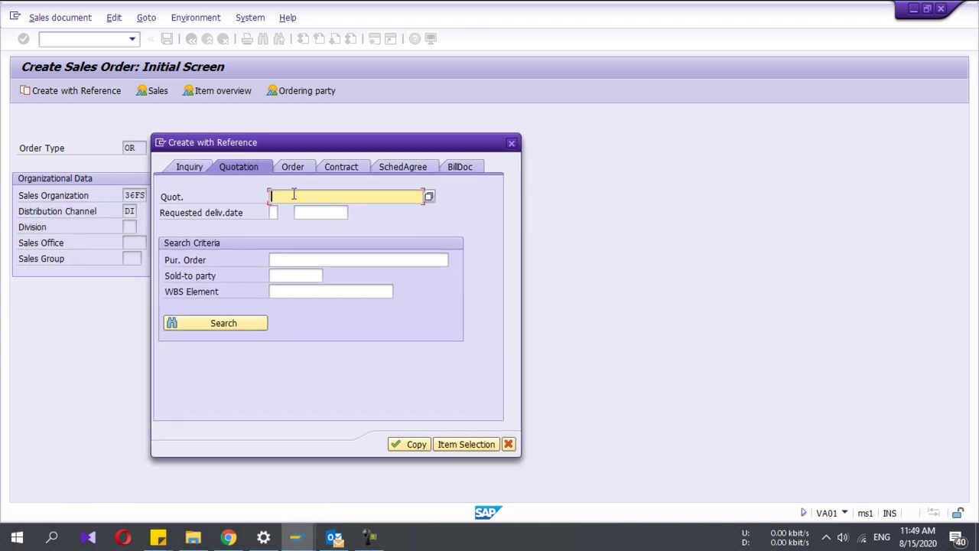
text(20000001)
click(406, 444)
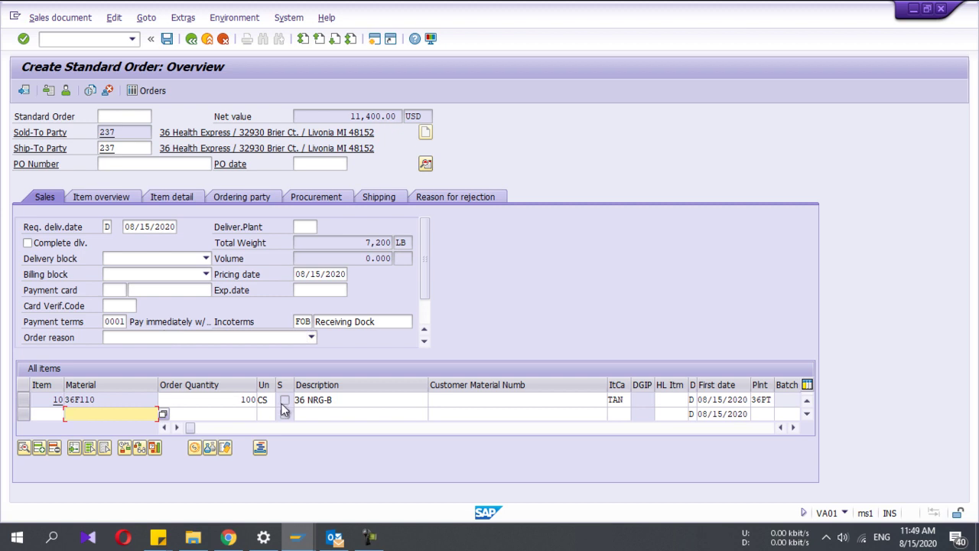
Enter PO number PO-122029 and accept PO date 08/15/2020.
click(109, 164)
text(P)
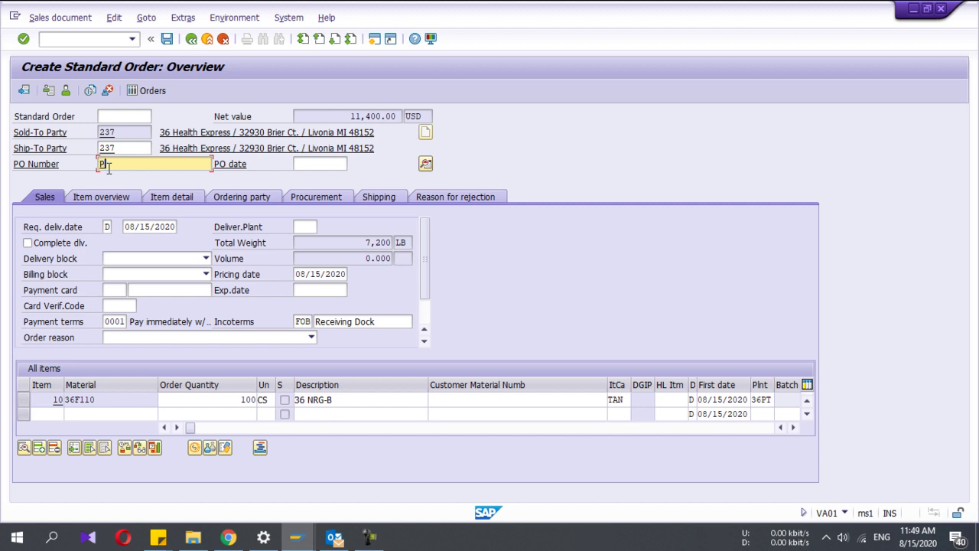
text(O-12202)
text(9)
key(Tab)
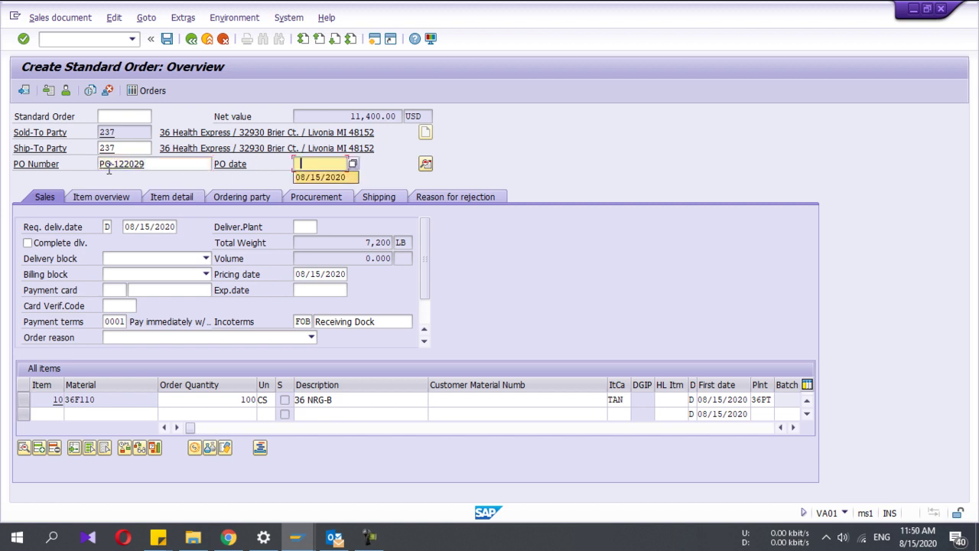
key(Down)
key(Return)
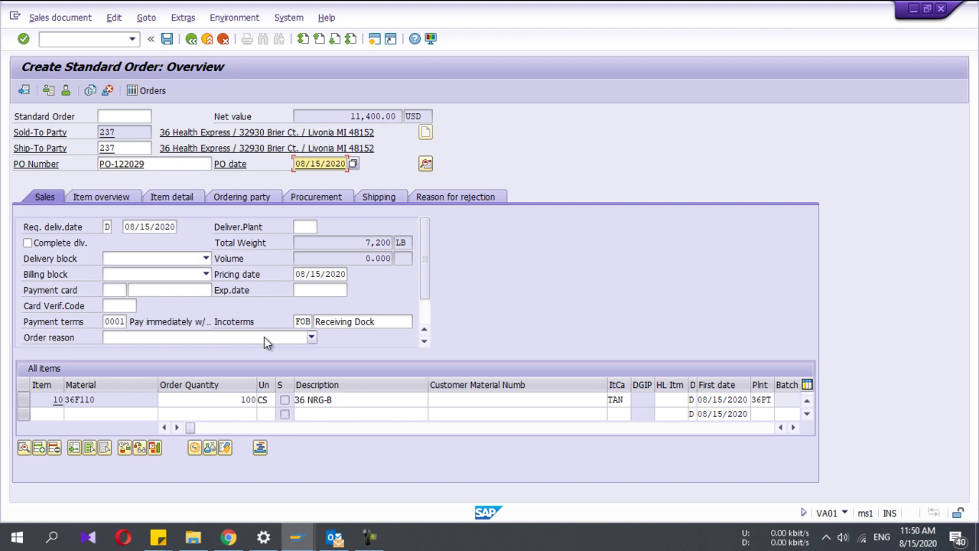
Set the requested delivery date to 08/20/2020 from the calendar.
click(147, 225)
click(182, 227)
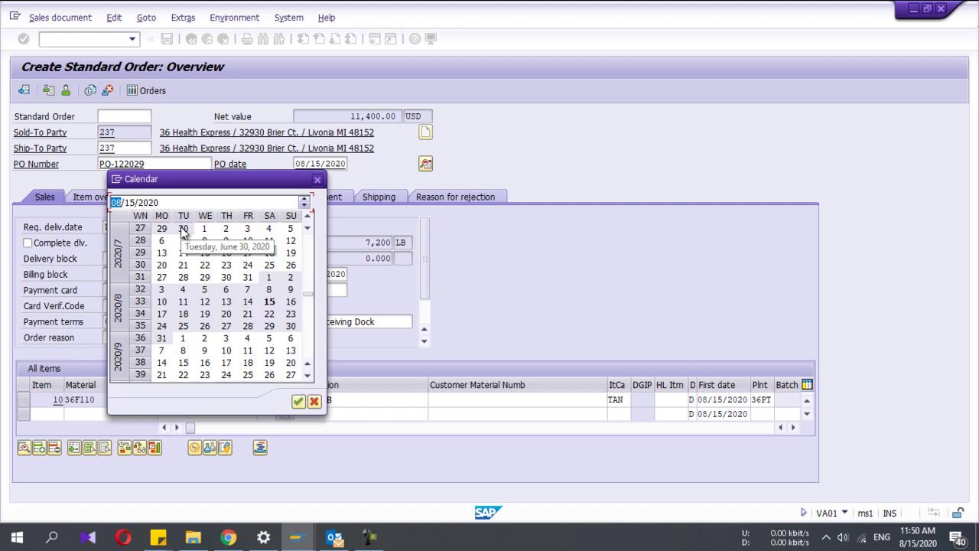
click(226, 314)
double_click(226, 318)
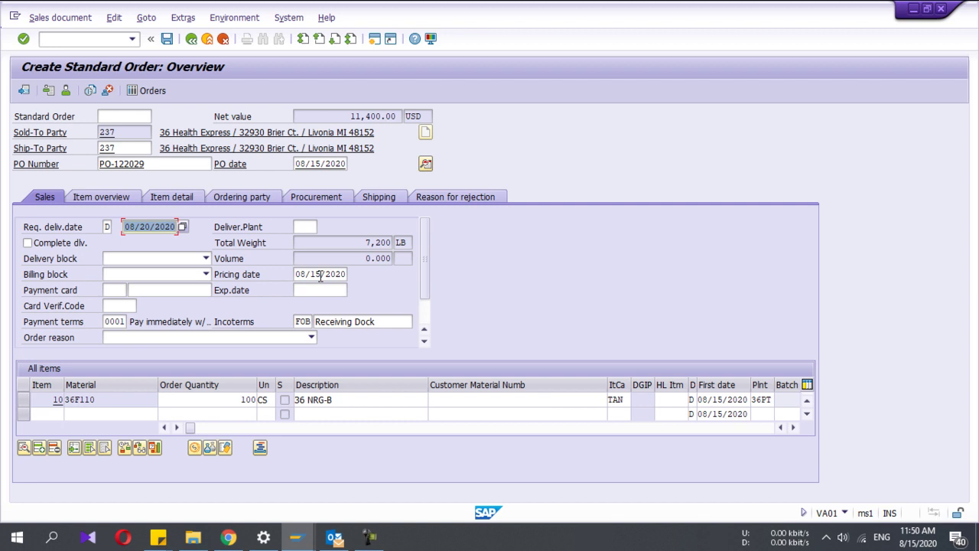
click(120, 322)
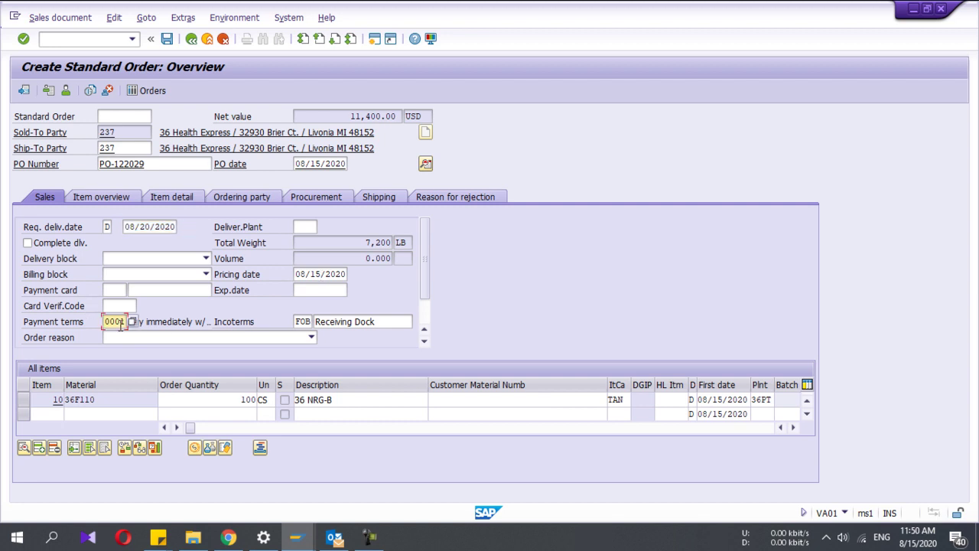
key(Tab)
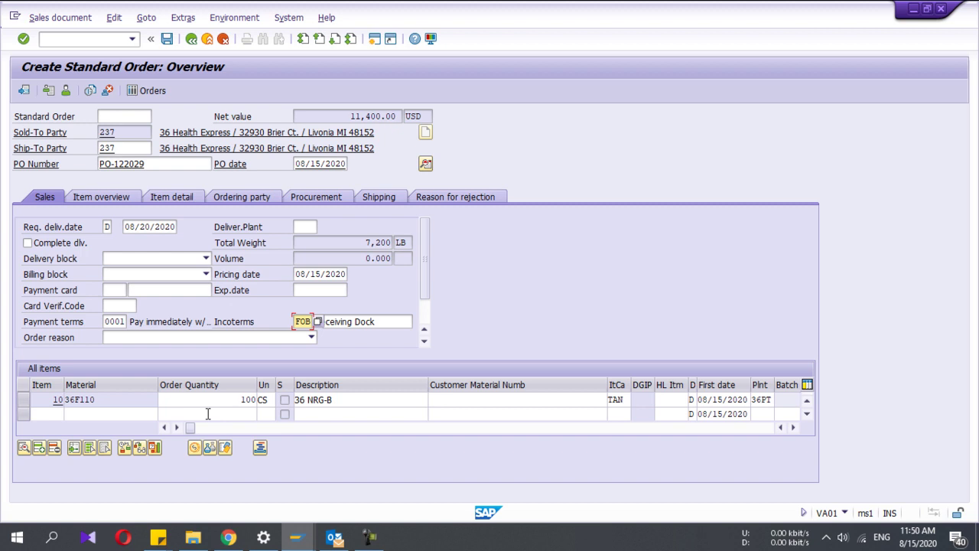
Review item 10's material and its order quantity of 100.
click(93, 397)
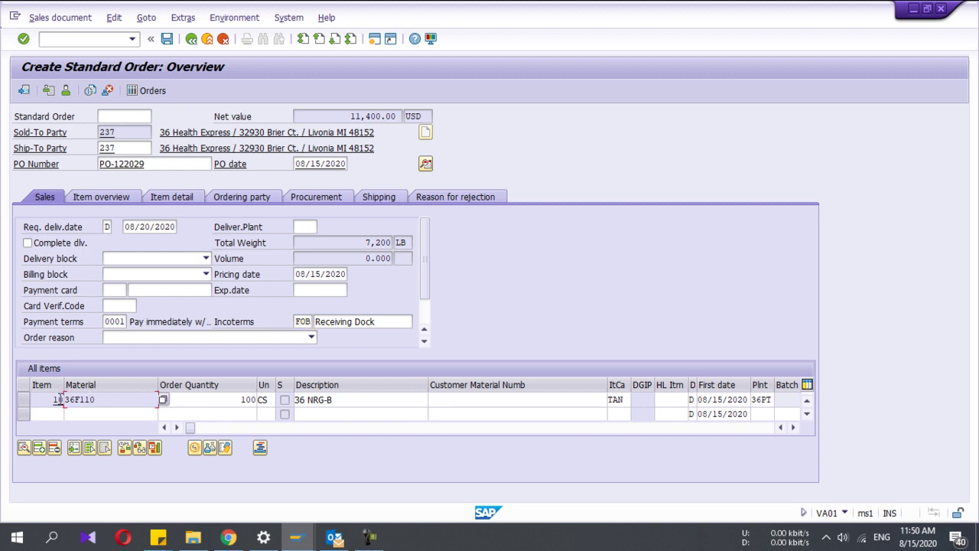
key(Tab)
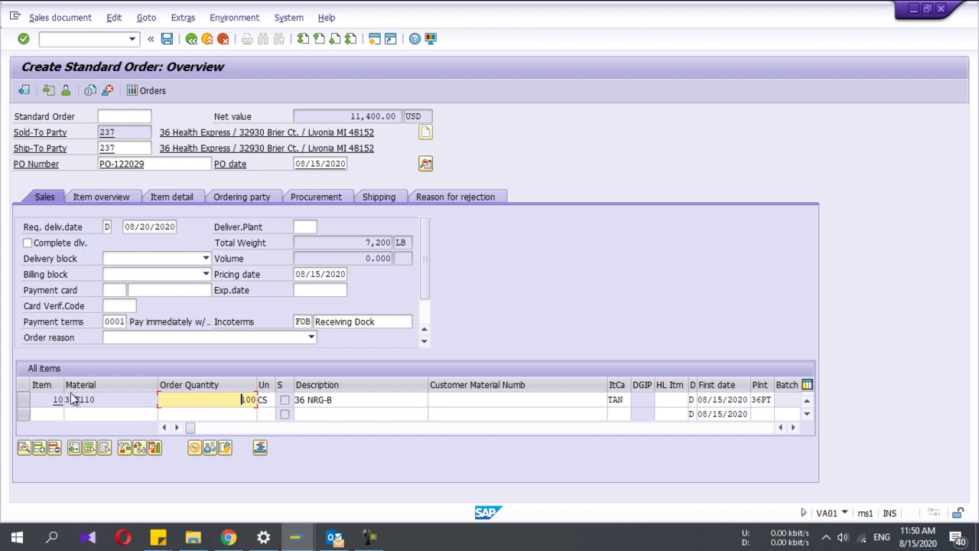
drag(228, 404, 294, 406)
click(294, 406)
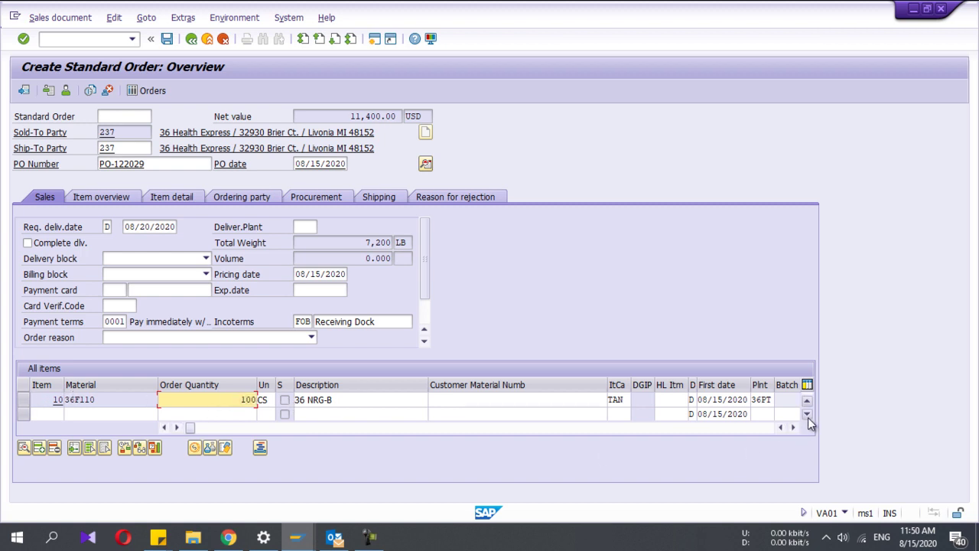
click(93, 399)
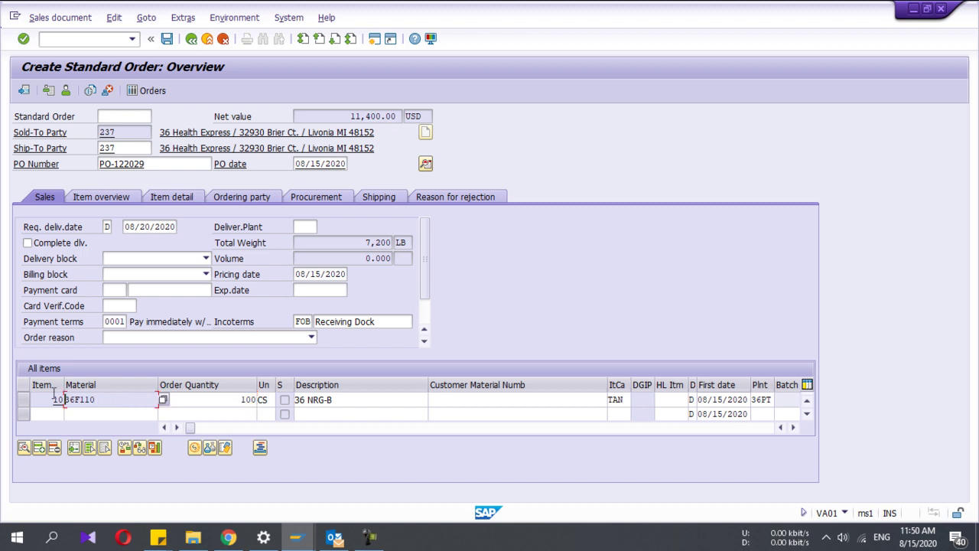
Add item 20 with material 36F110 at quantity 10, dismissing the billing-date message.
click(60, 415)
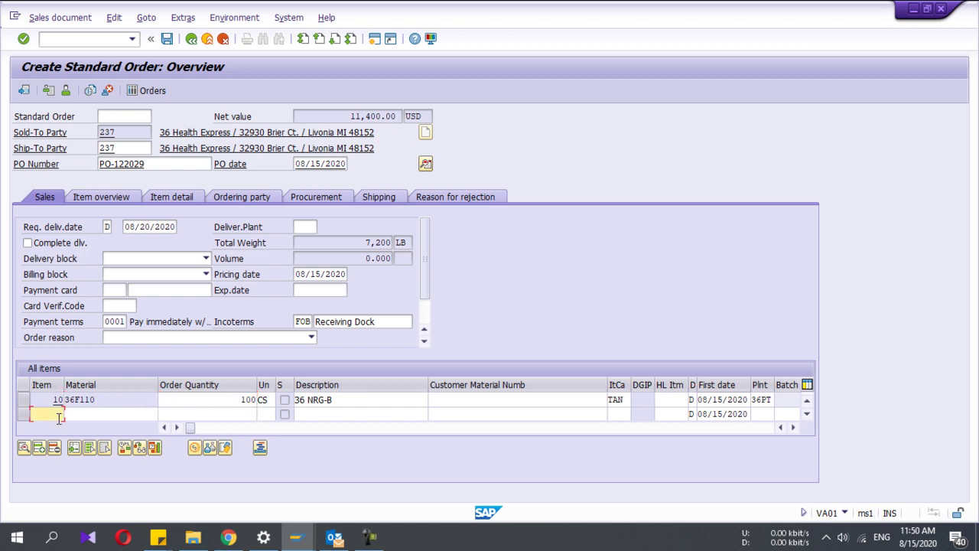
text(20)
key(Tab)
key(ctrl+v)
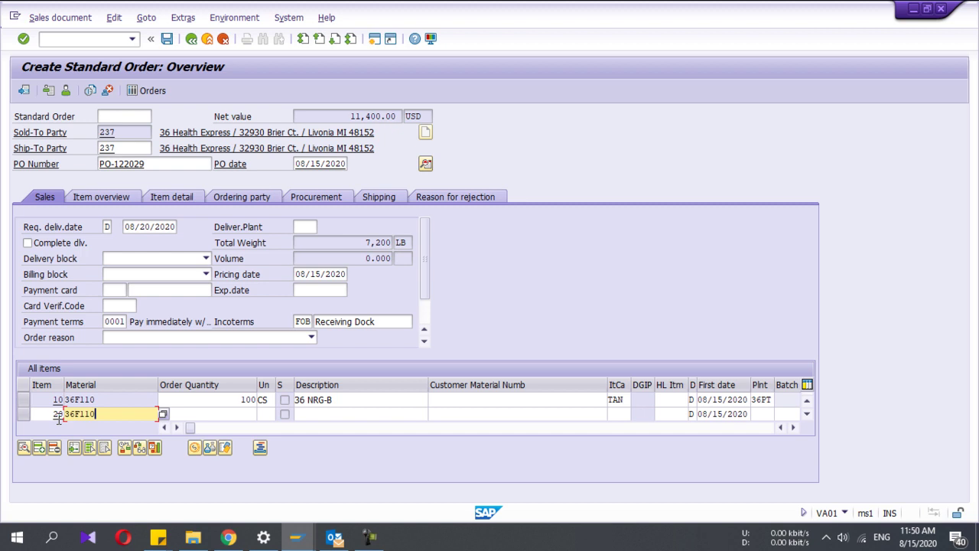
key(Tab)
text(10)
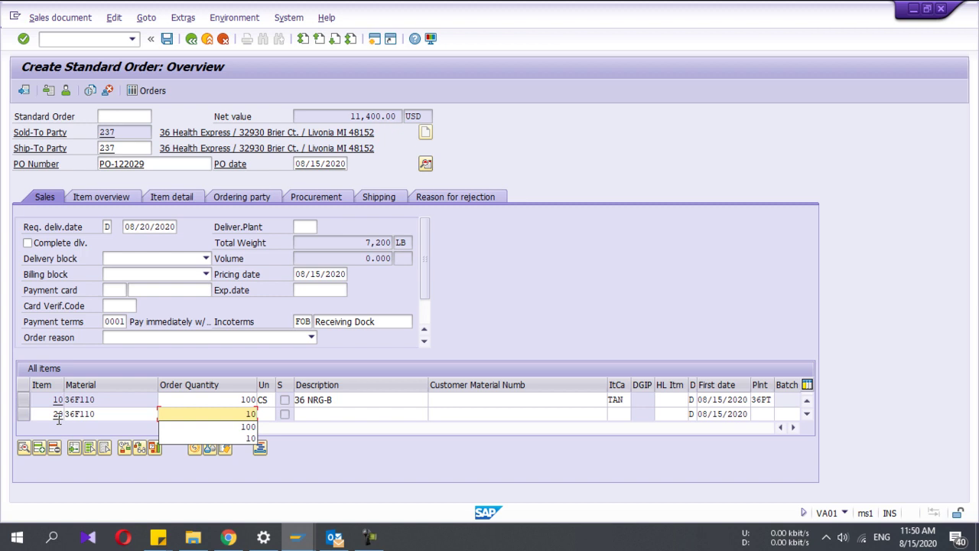
key(Return)
key(Return)
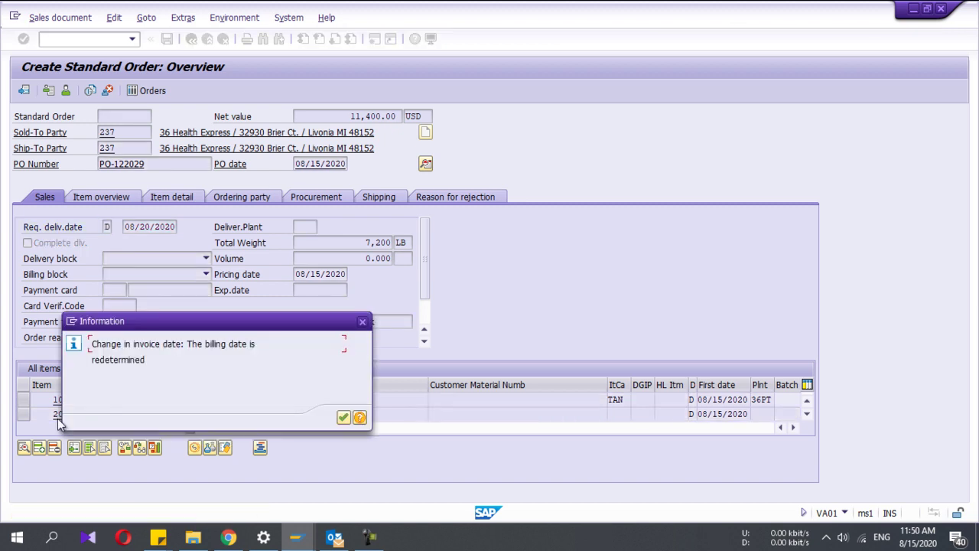
key(Return)
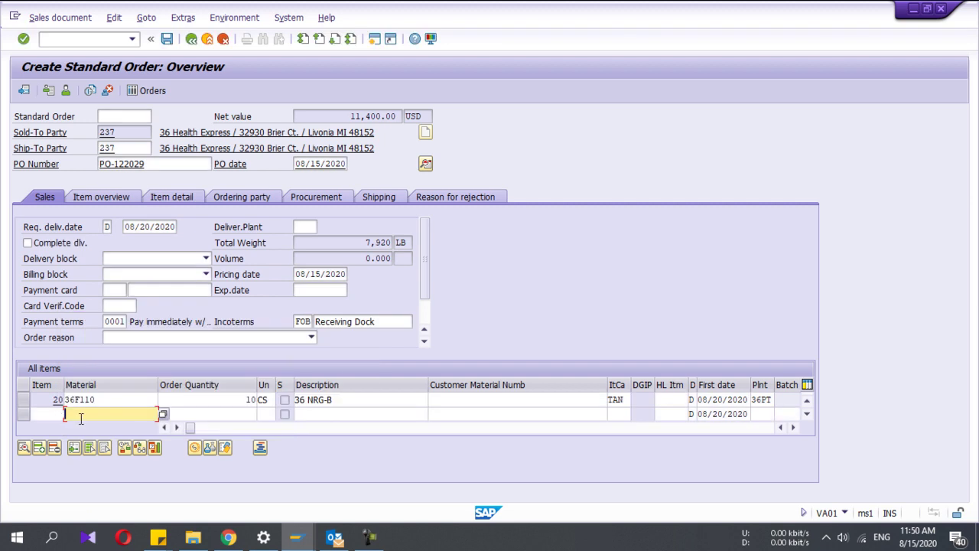
click(757, 401)
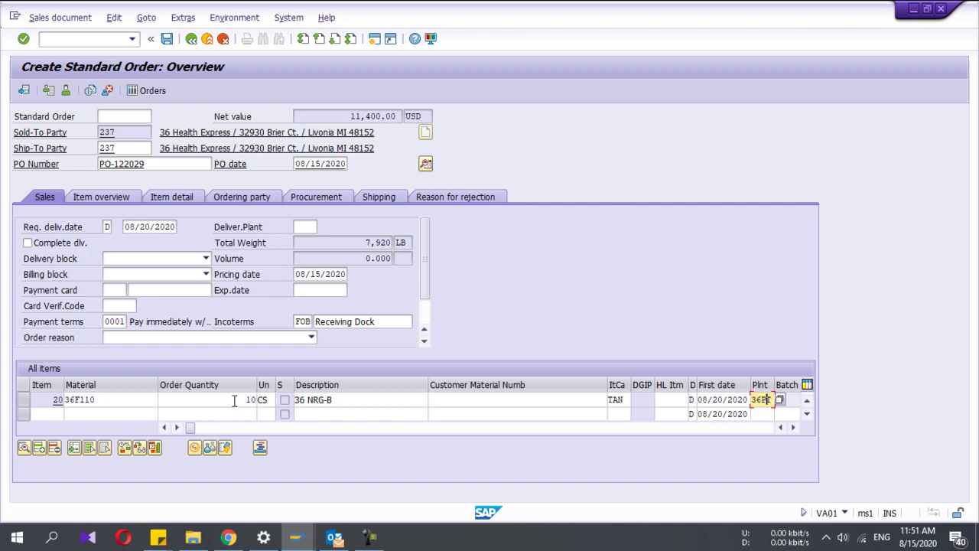
Delete the K005 Customer/Material discount condition from item 20's pricing.
double_click(234, 401)
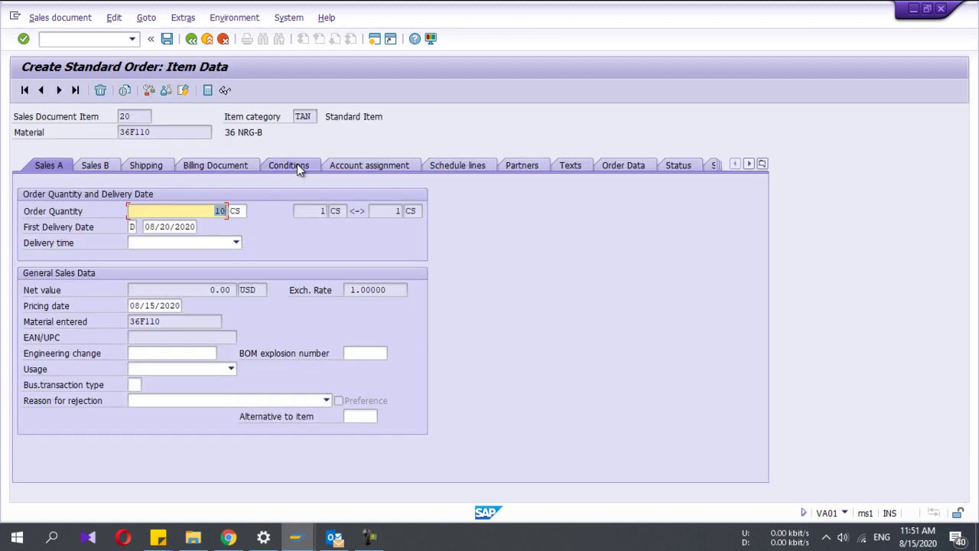
click(297, 164)
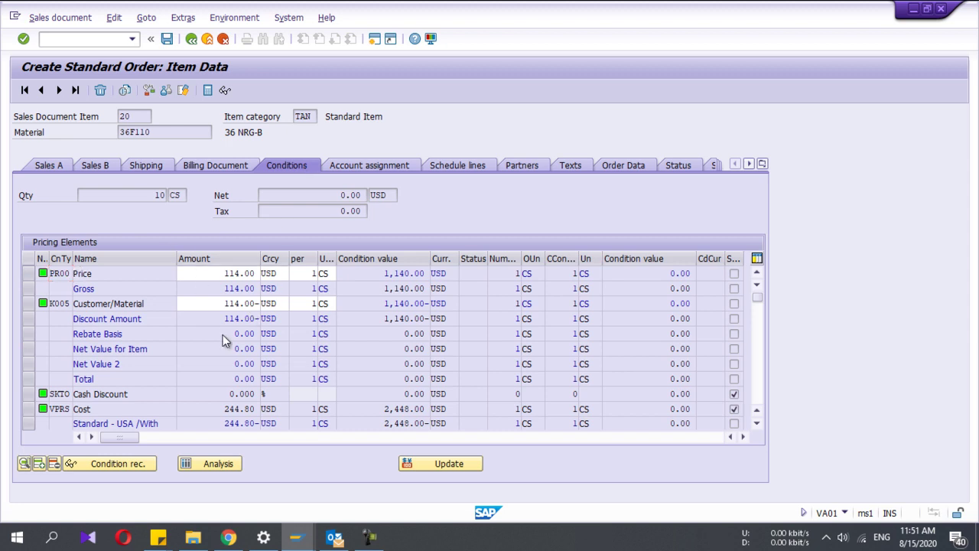
scroll(223, 334, down, 1)
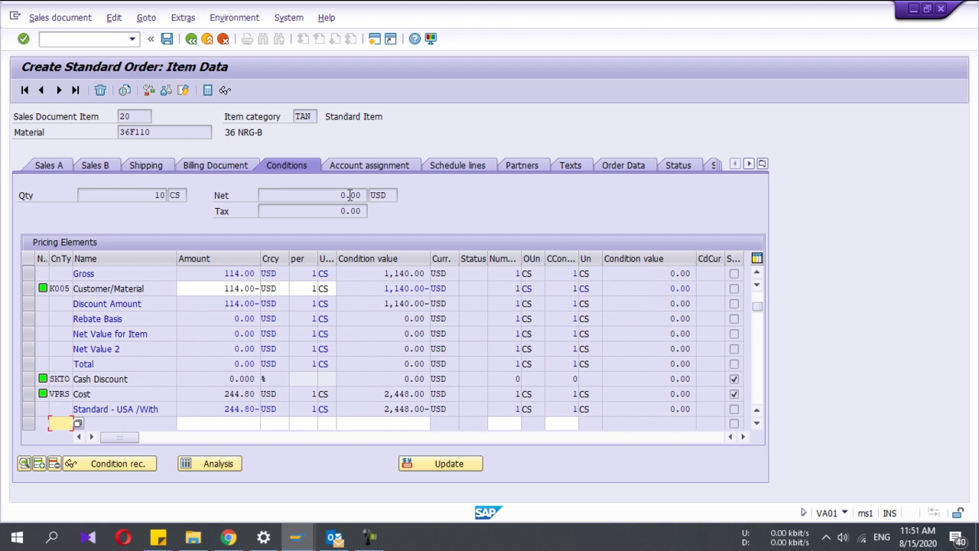
scroll(310, 333, up, 1)
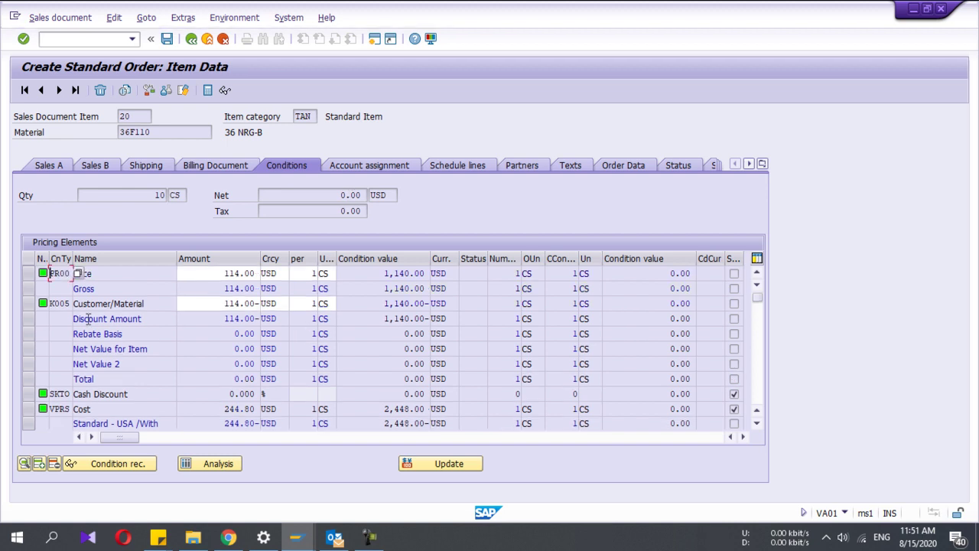
click(29, 303)
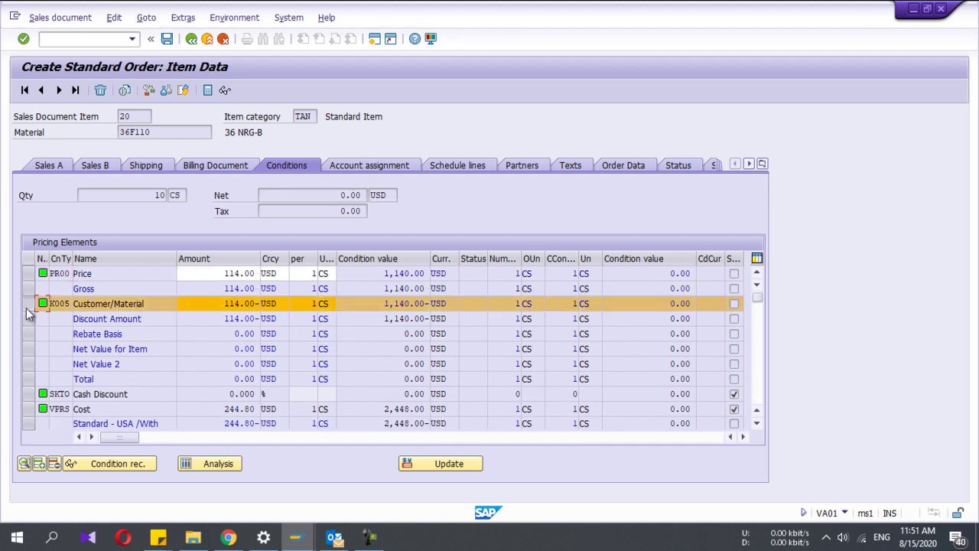
click(53, 465)
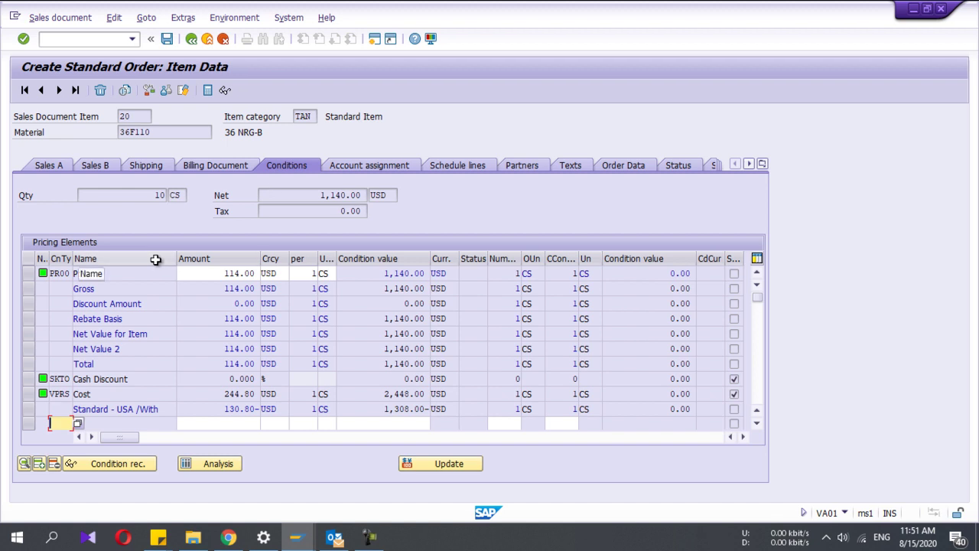
Inspect item 20's billing and shipping data: shipping point, delivery priority, net and gross weight.
click(183, 170)
click(146, 170)
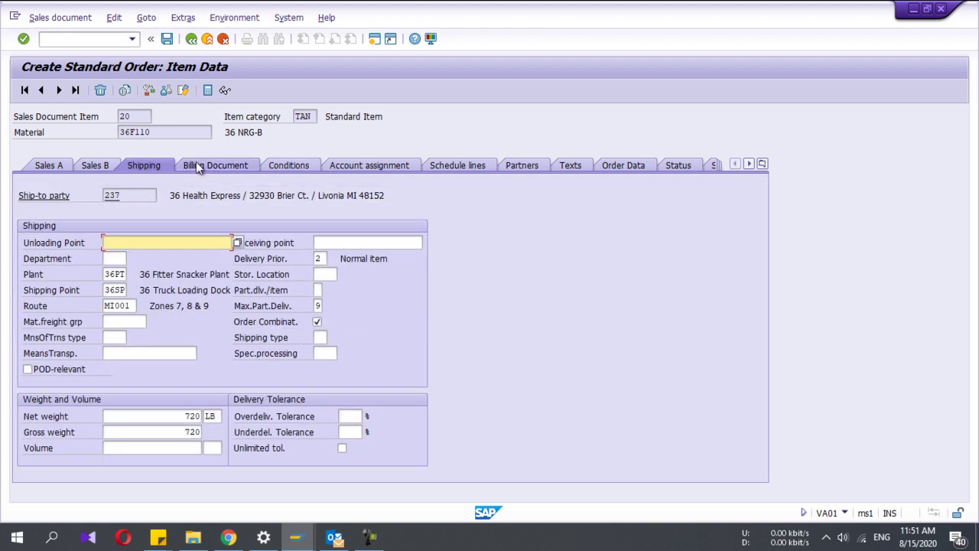
click(197, 168)
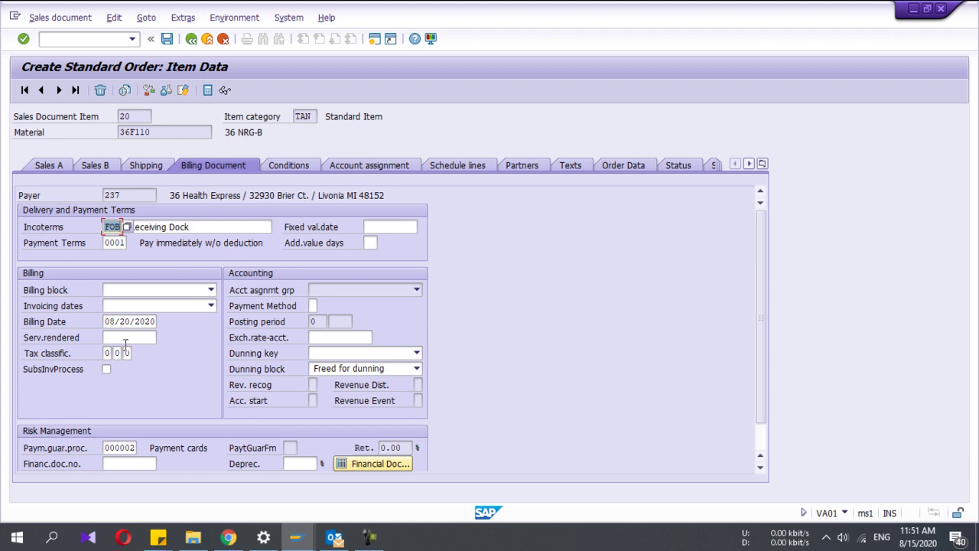
click(140, 166)
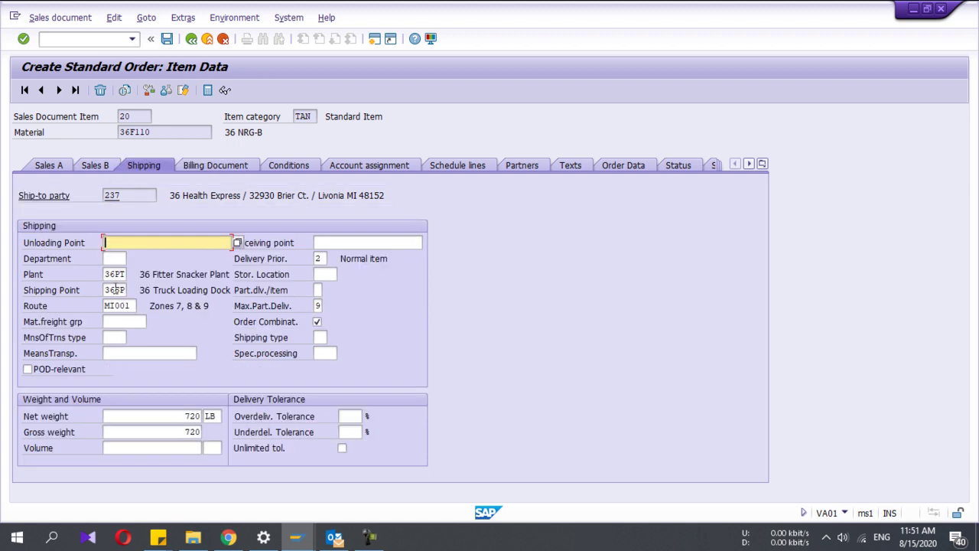
click(115, 291)
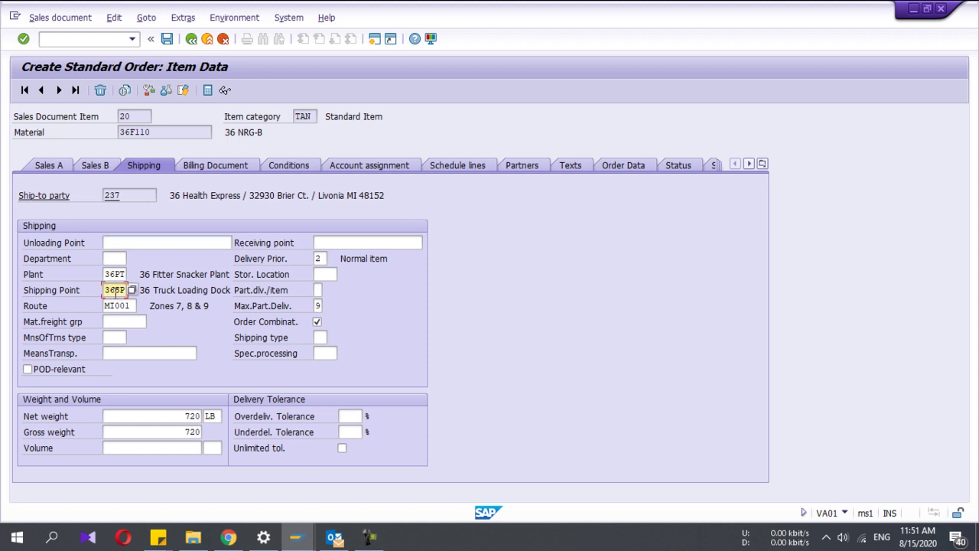
click(318, 261)
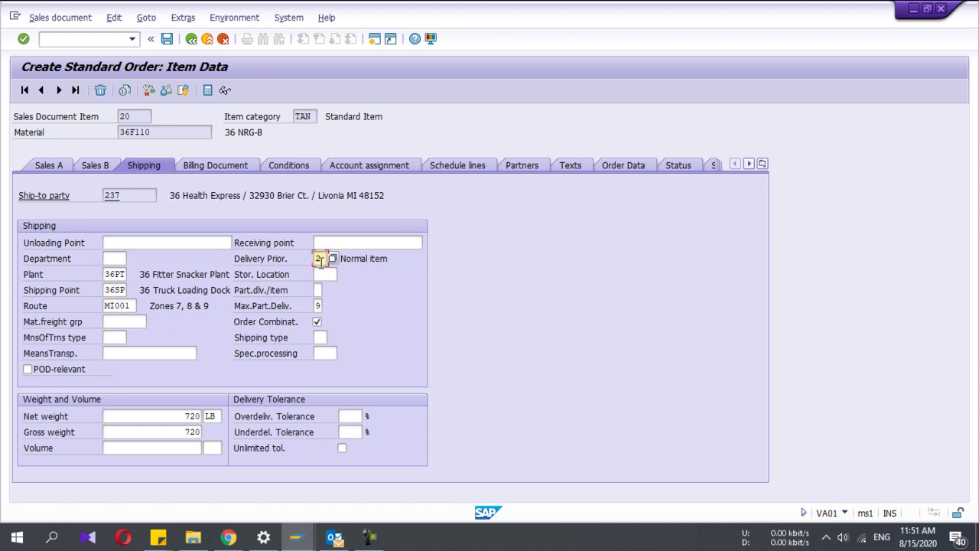
click(165, 415)
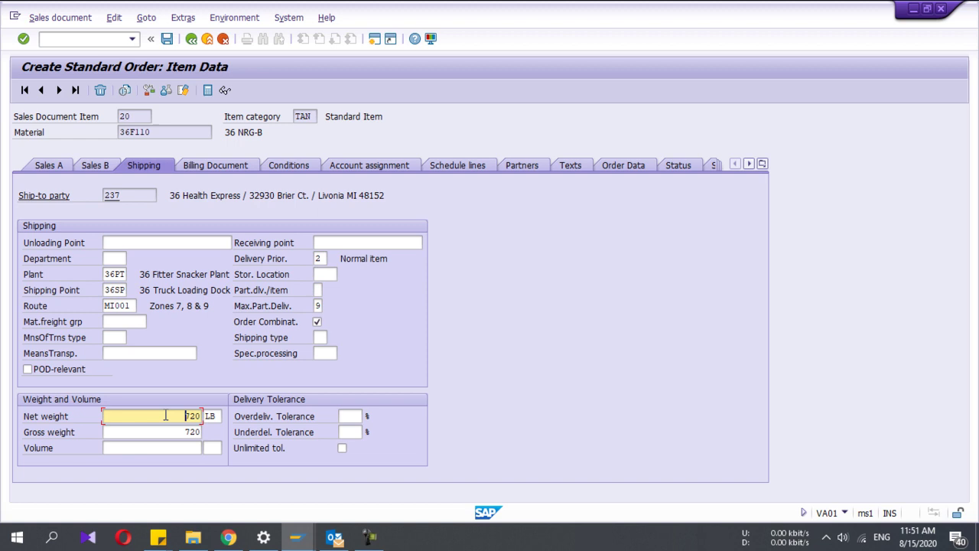
click(176, 433)
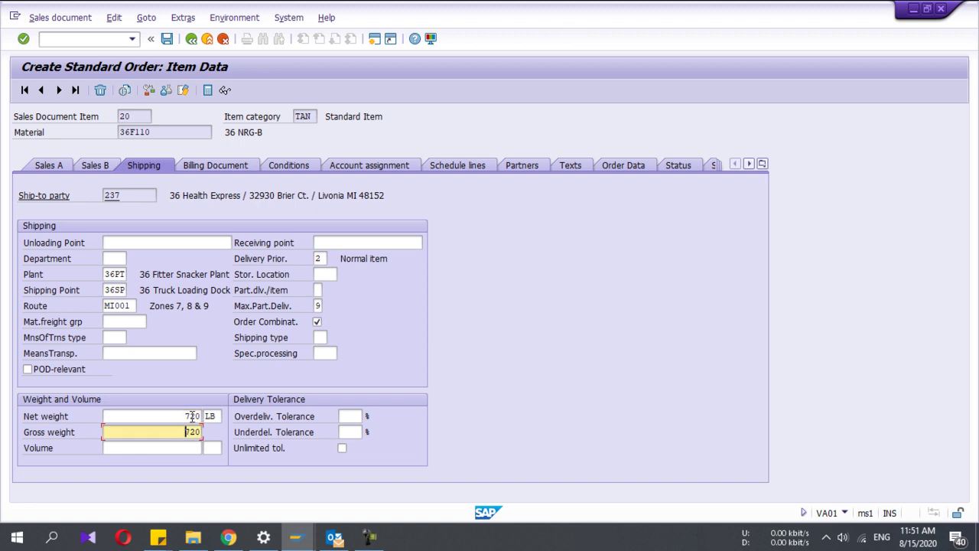
Check item 20's Sales B and Sales A data, then return to the order overview.
click(102, 166)
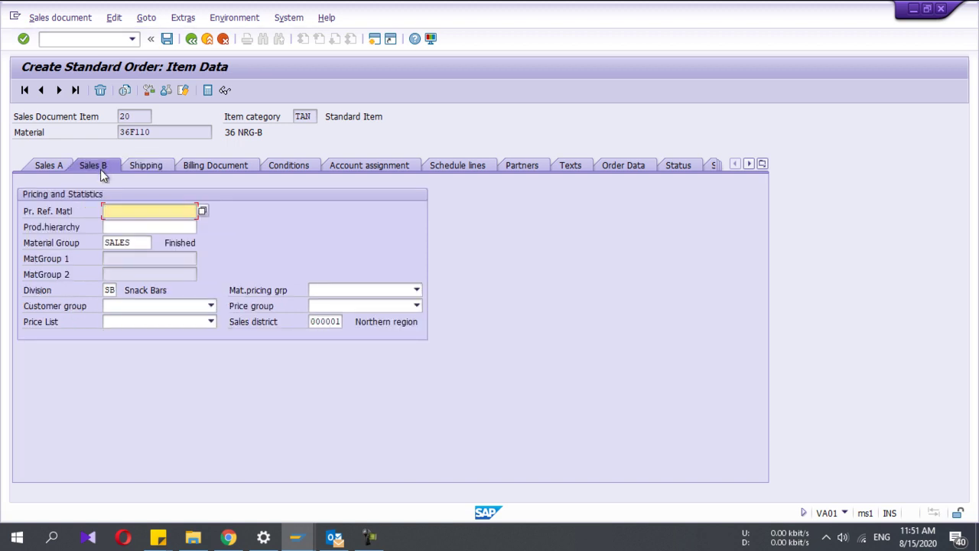
click(49, 166)
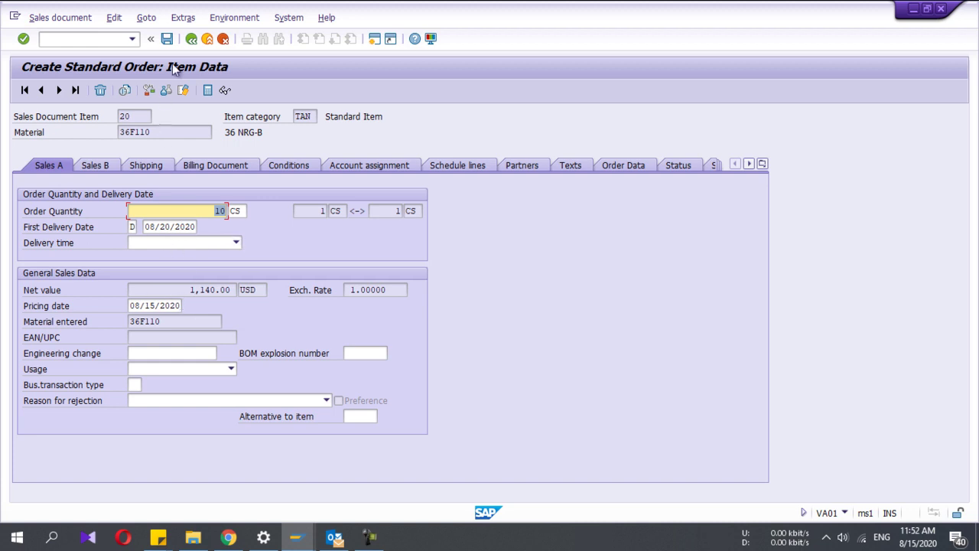
click(192, 40)
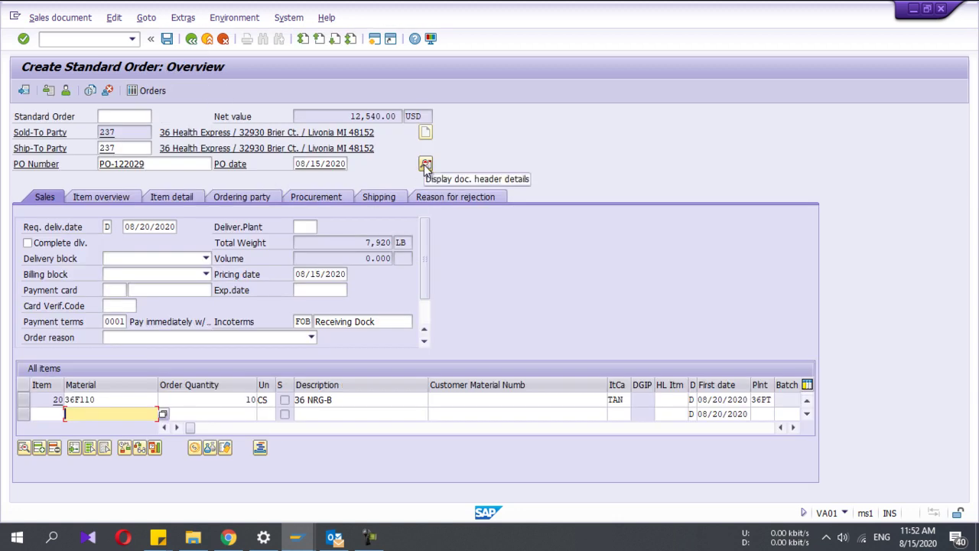
Open the order header and view its Shipping and Billing Document data (payer 237, terms 0001).
click(426, 165)
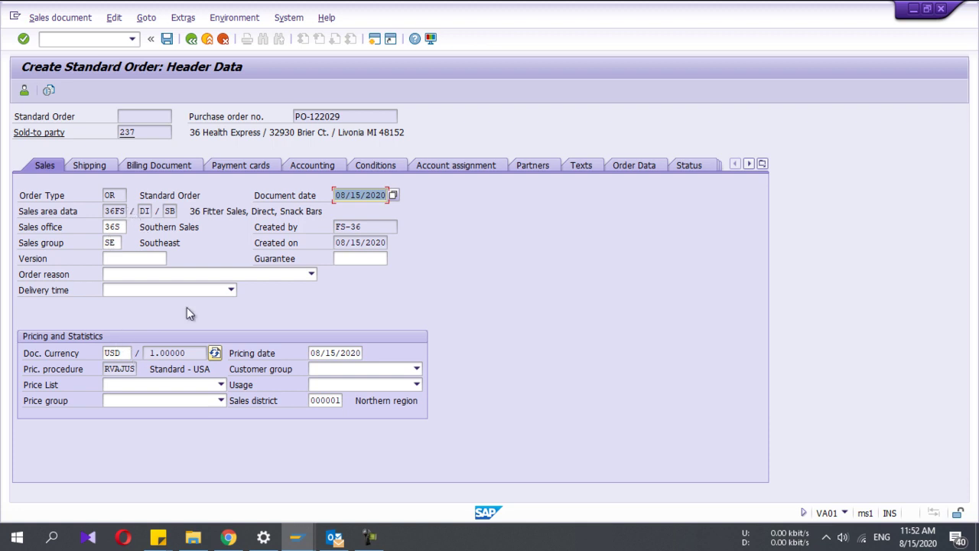
click(110, 167)
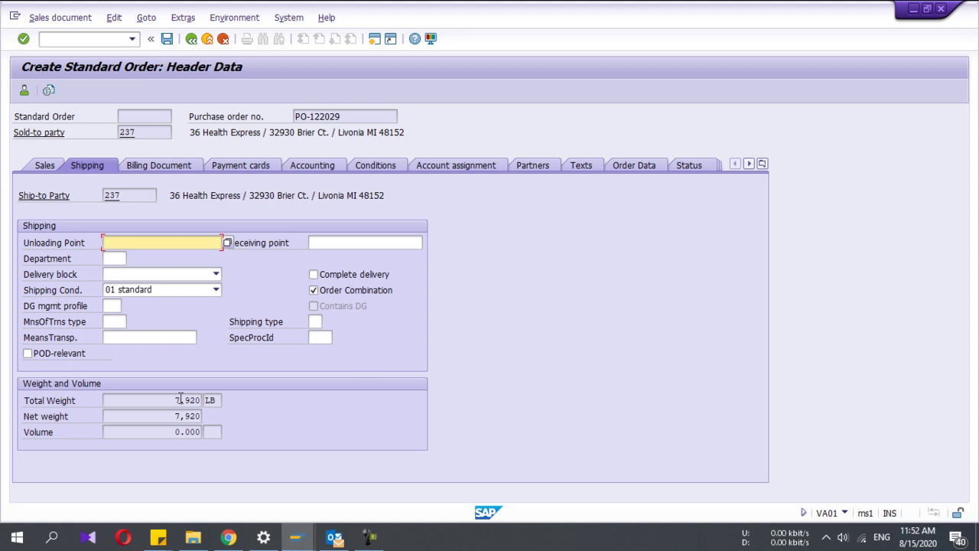
click(161, 166)
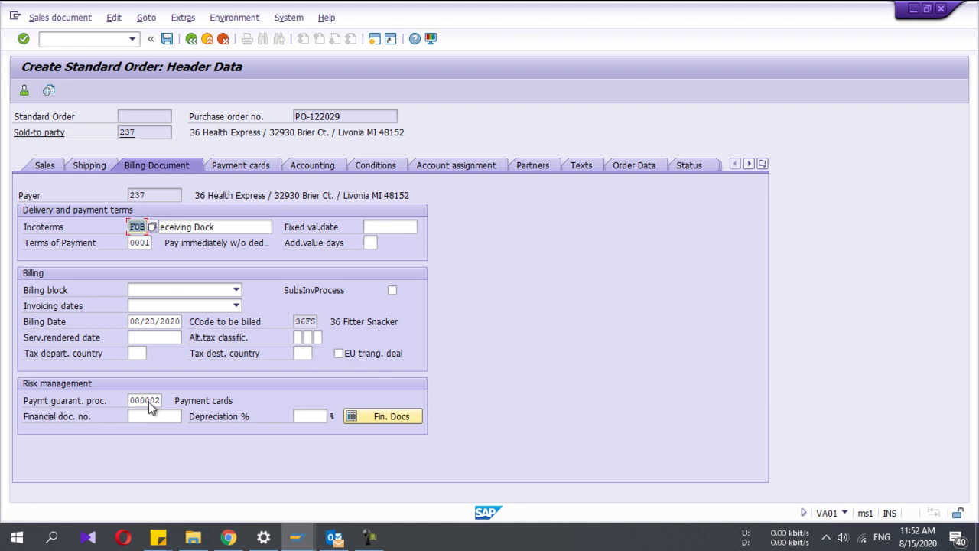
Browse the header's Payment cards, Accounting, Conditions, Account assignment, Partners and Texts data.
click(237, 167)
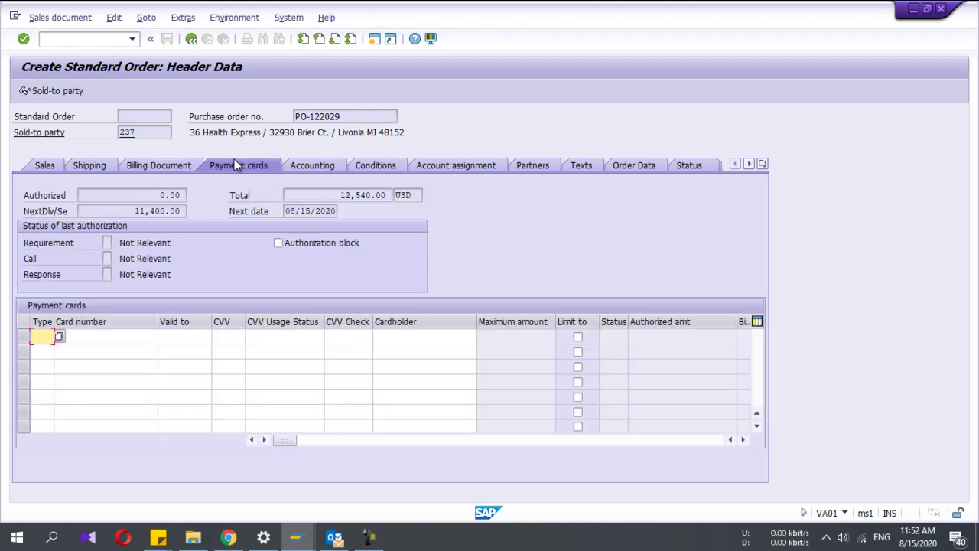
click(312, 166)
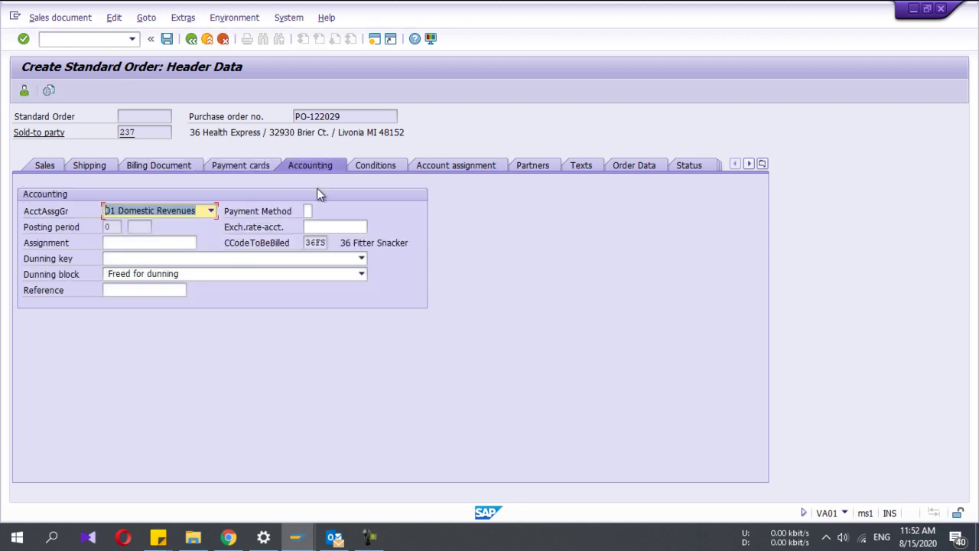
click(376, 163)
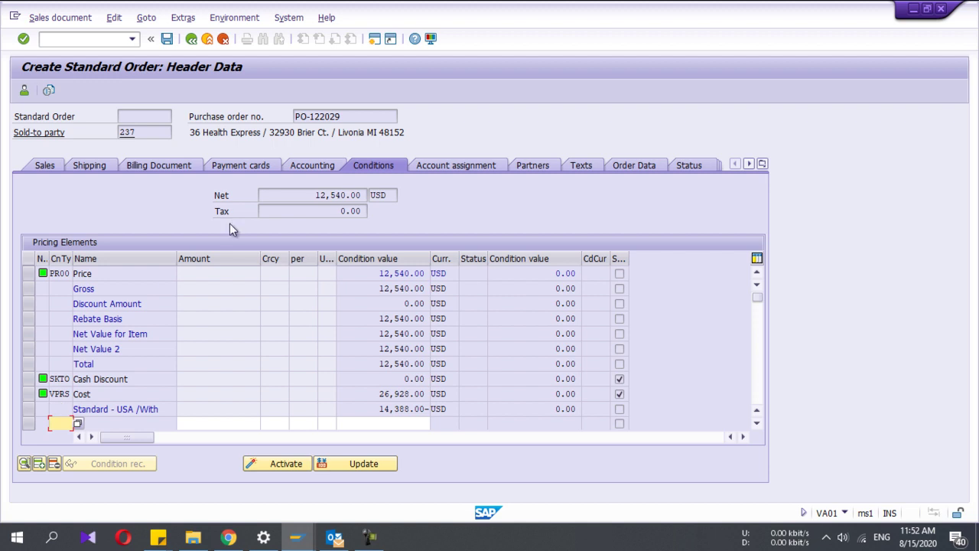
click(454, 165)
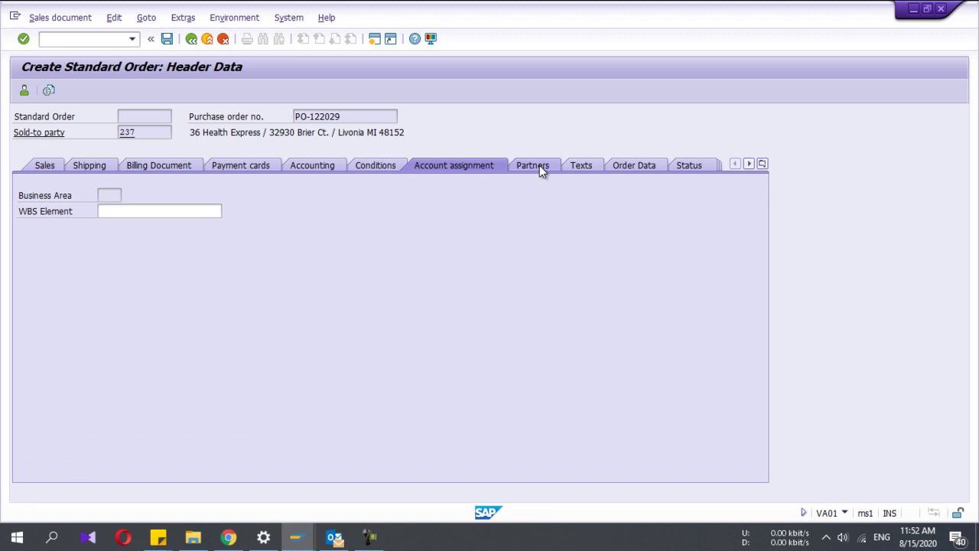
click(539, 166)
click(584, 166)
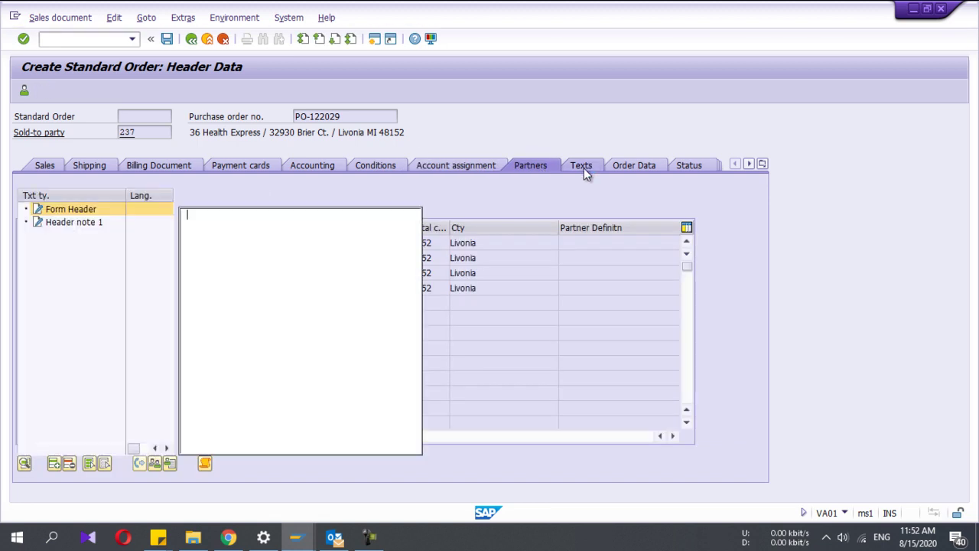
Enter 'dsdsdsd' as the Form Header text, then start filling Your Reference in Order Data.
click(295, 334)
text(dsd)
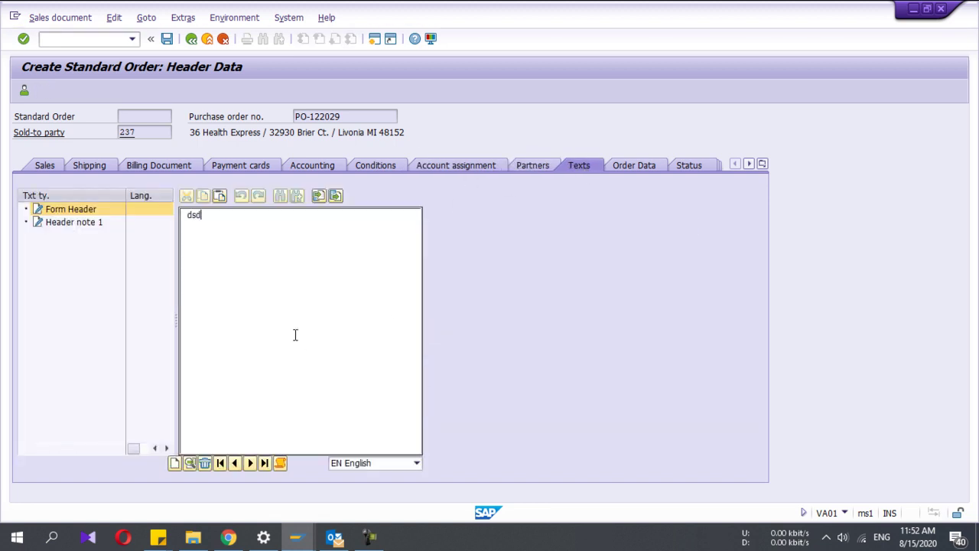
text(sdsd)
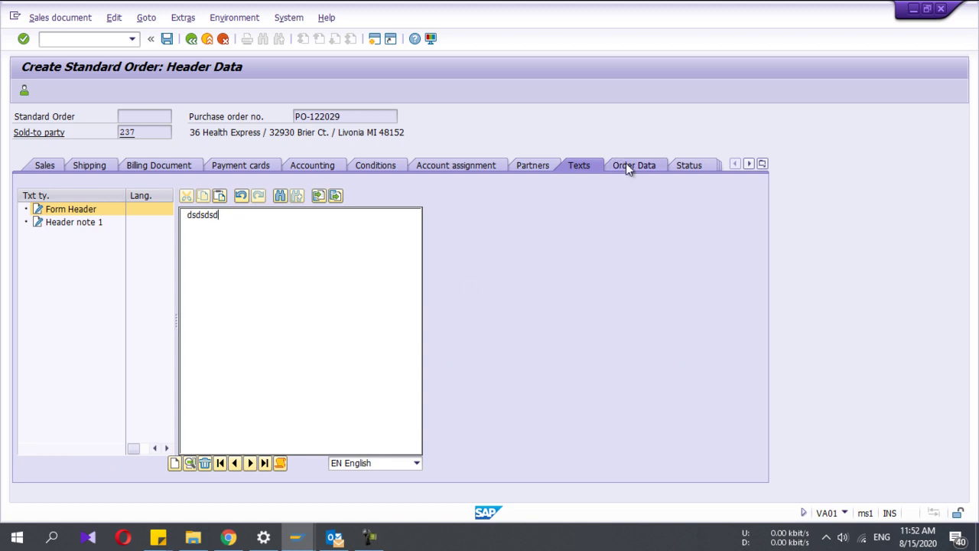
click(628, 167)
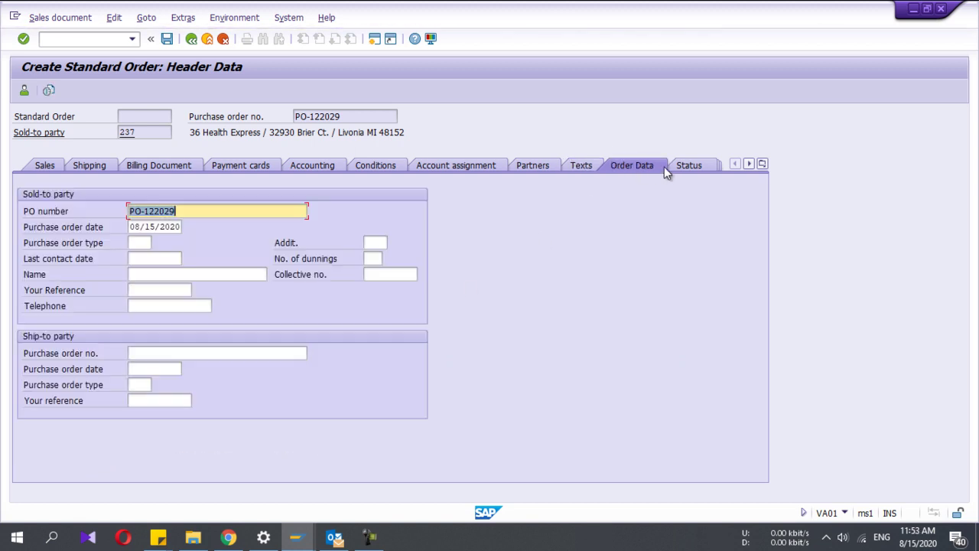
click(692, 165)
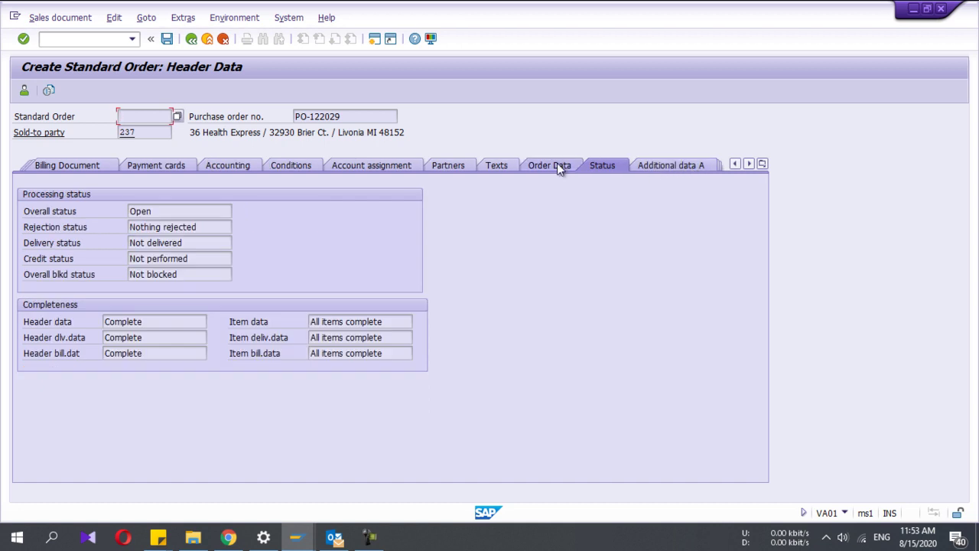
click(557, 165)
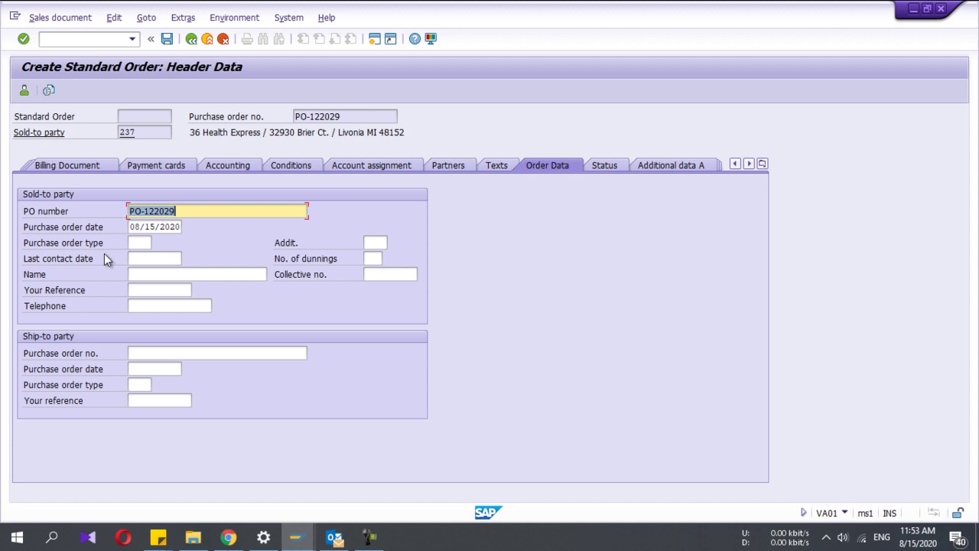
click(136, 292)
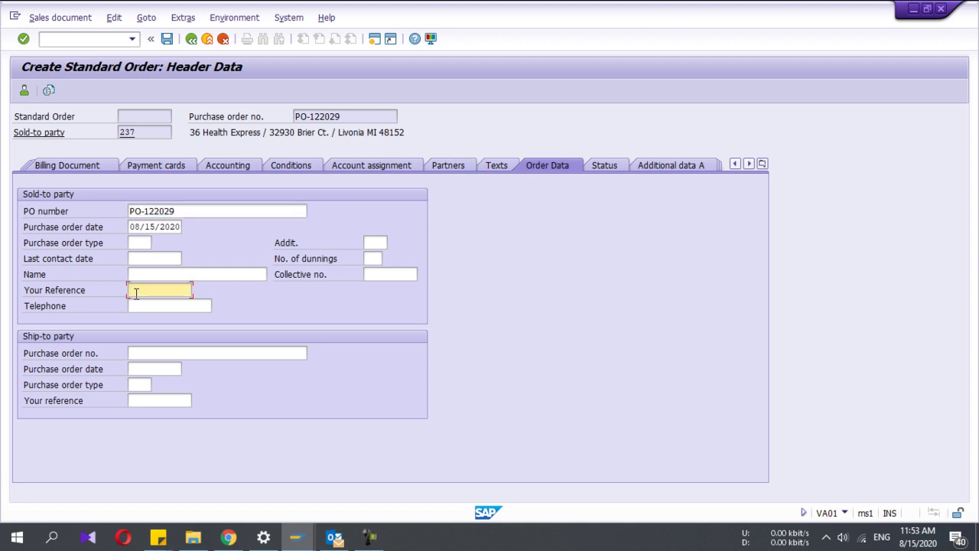
Run an availability check on item 10 and accept delivery of 100 cases.
text(du)
click(191, 40)
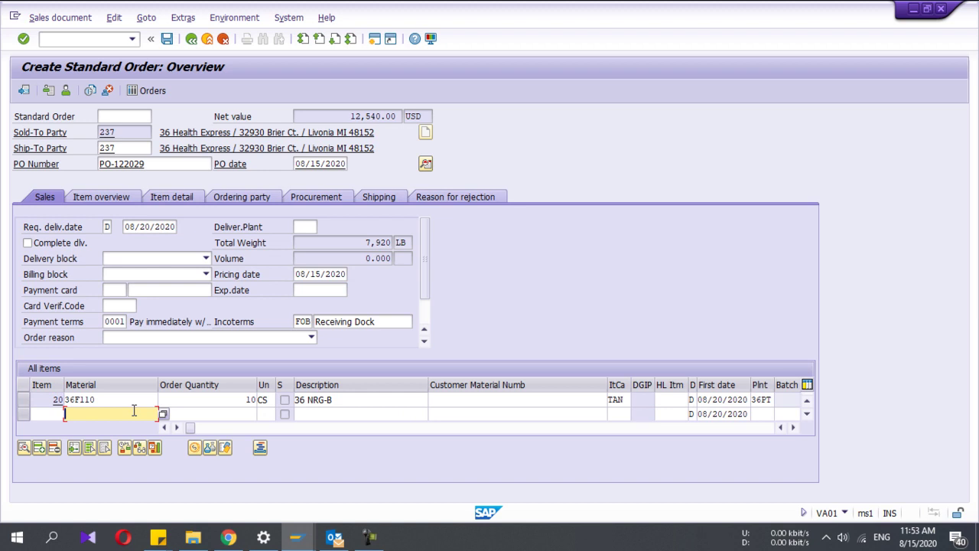
scroll(55, 400, up, 1)
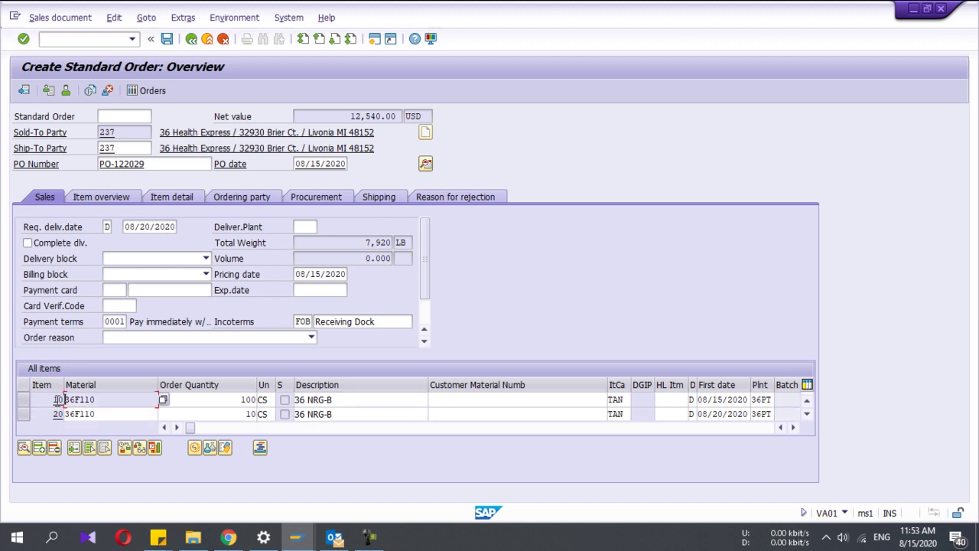
click(21, 403)
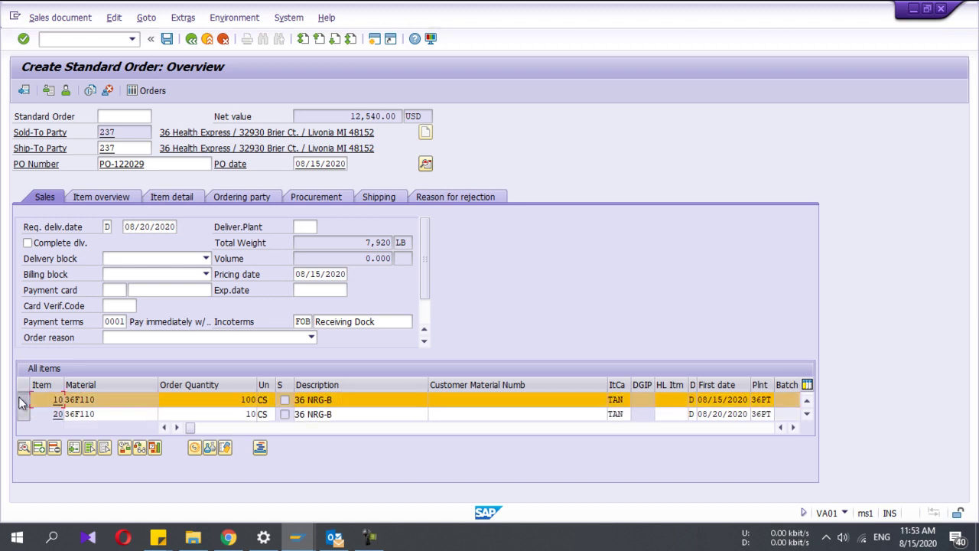
click(124, 448)
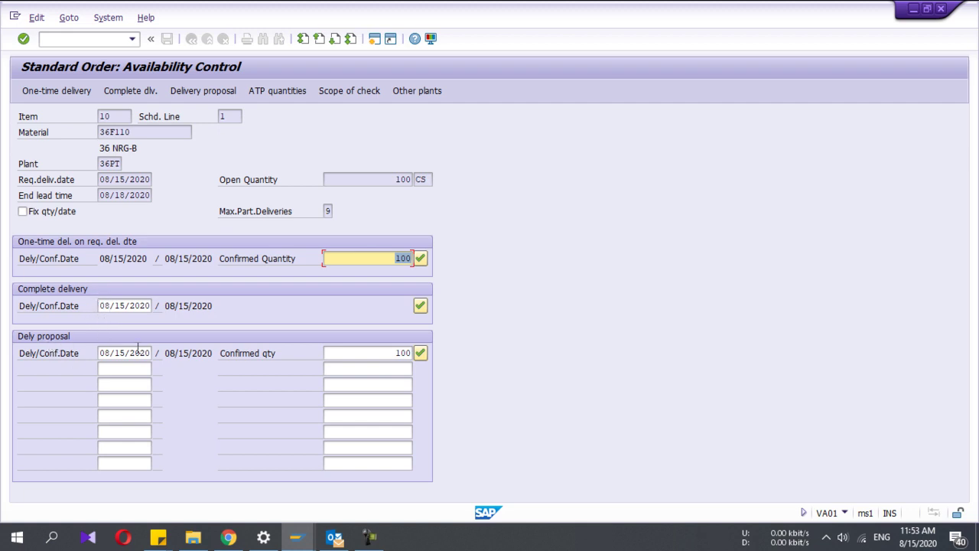
click(423, 354)
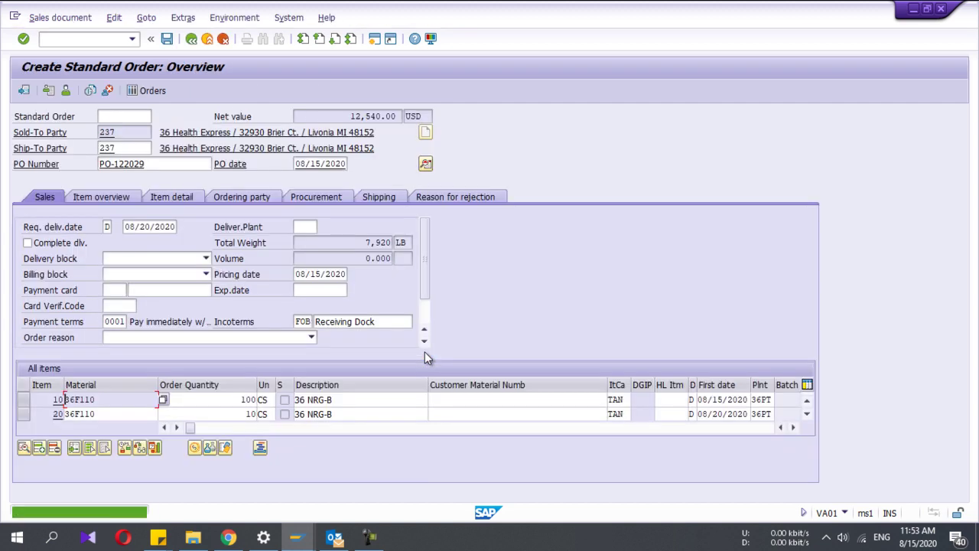
Verify item 10's schedule line confirms 100 CS for 08/15/2020, then return to the overview.
click(25, 403)
click(247, 400)
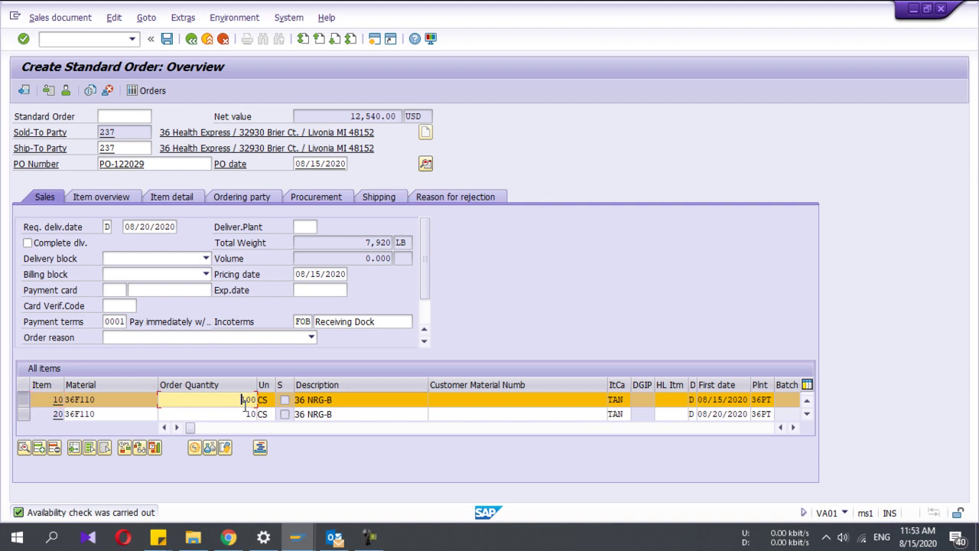
double_click(245, 405)
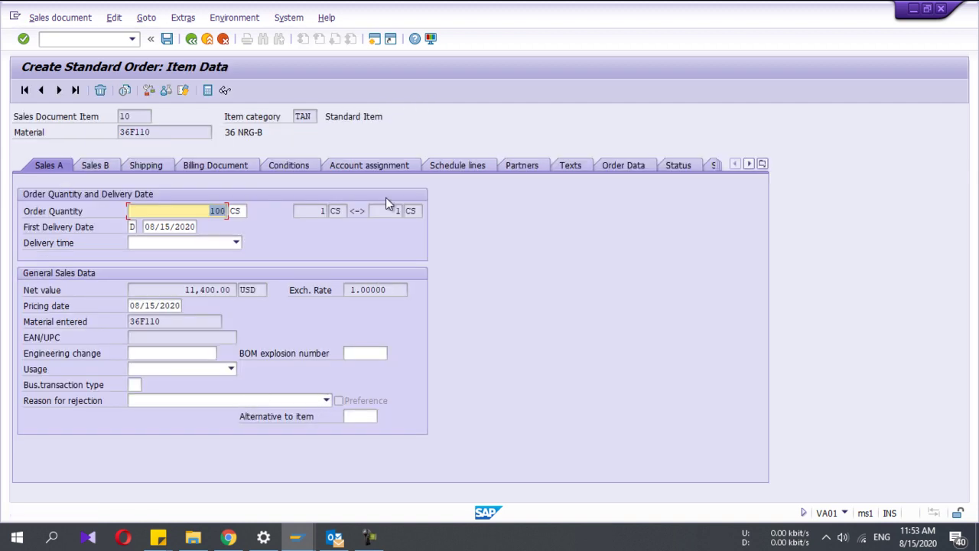
click(458, 166)
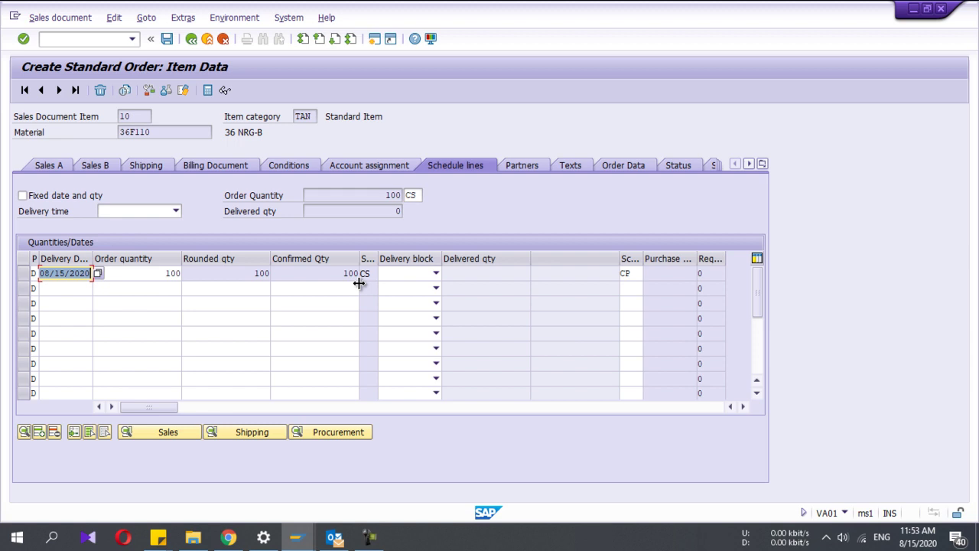
click(193, 39)
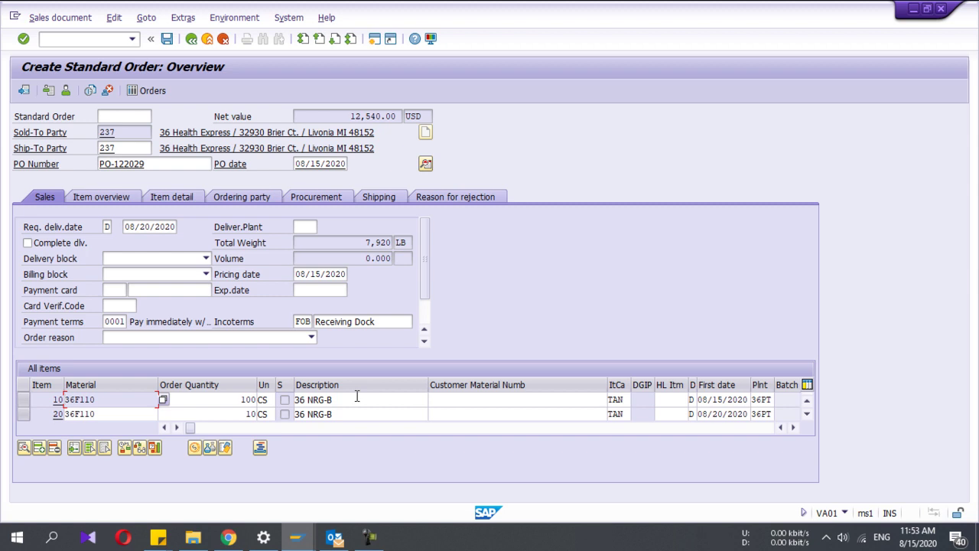
Run the incompletion log from the Edit menu to confirm the order is complete.
scroll(423, 284, down, 2)
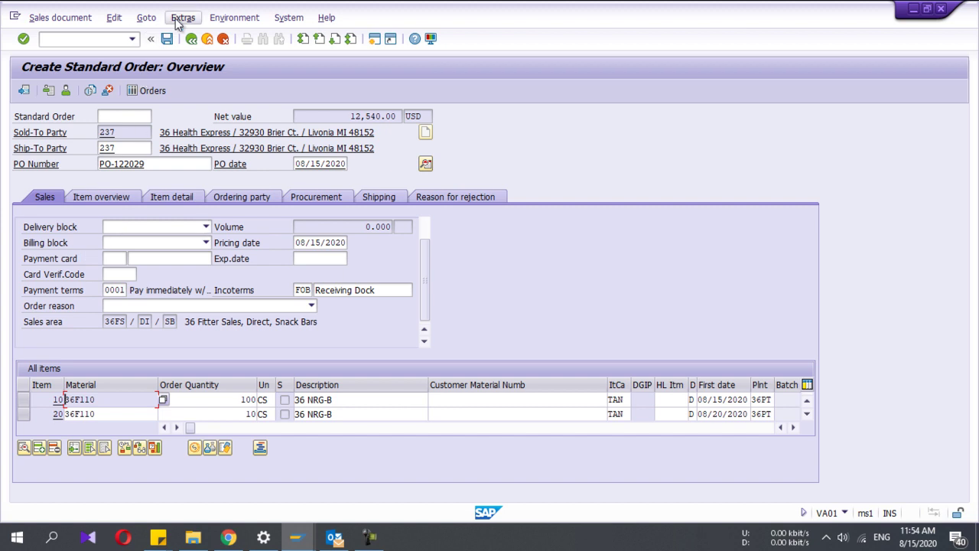
click(113, 18)
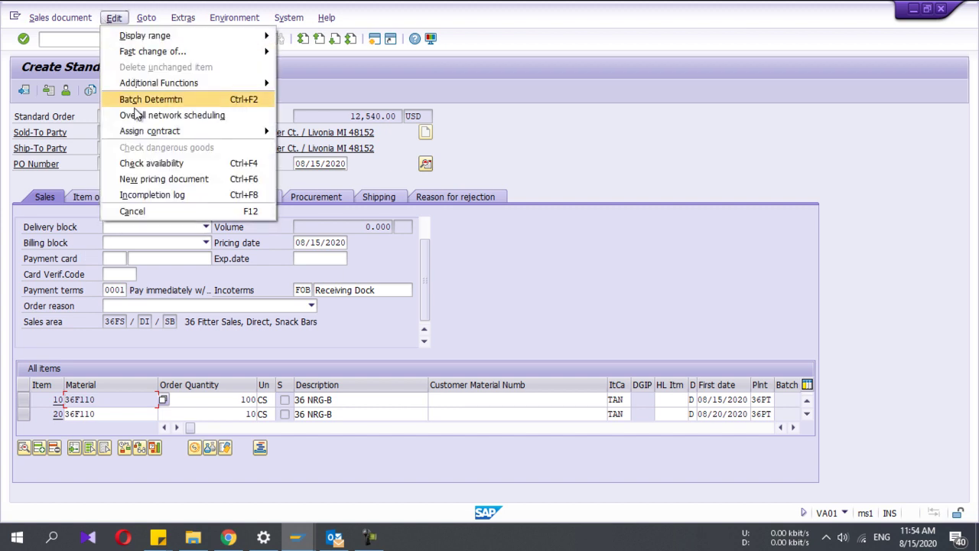
click(133, 197)
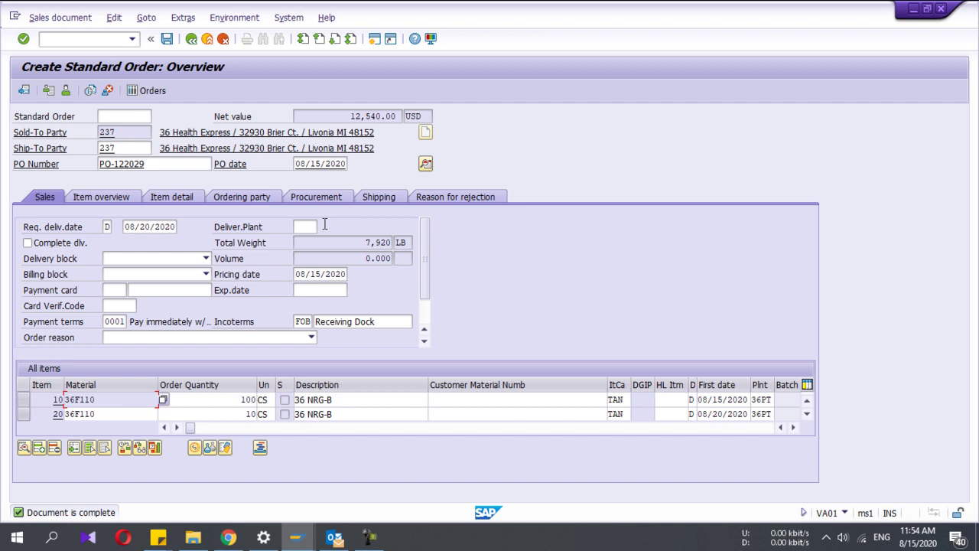
Save Standard Order 1, then reopen order 1 for changes via VA02.
click(168, 40)
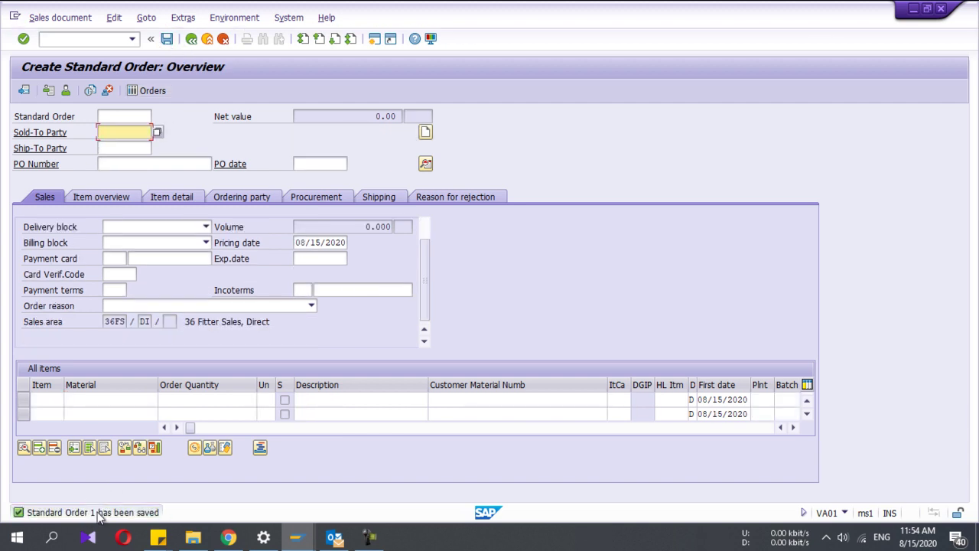
click(86, 38)
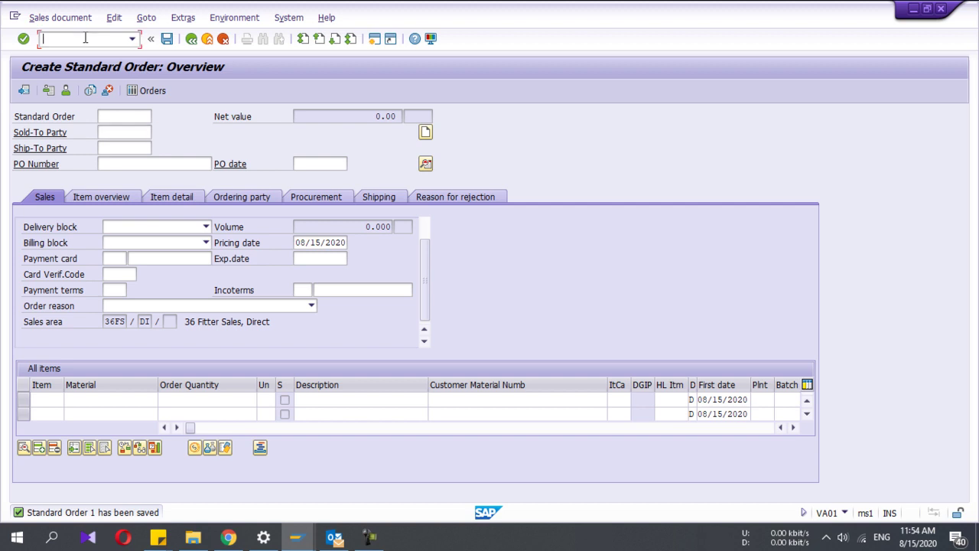
text(/nva)
text(02)
key(Return)
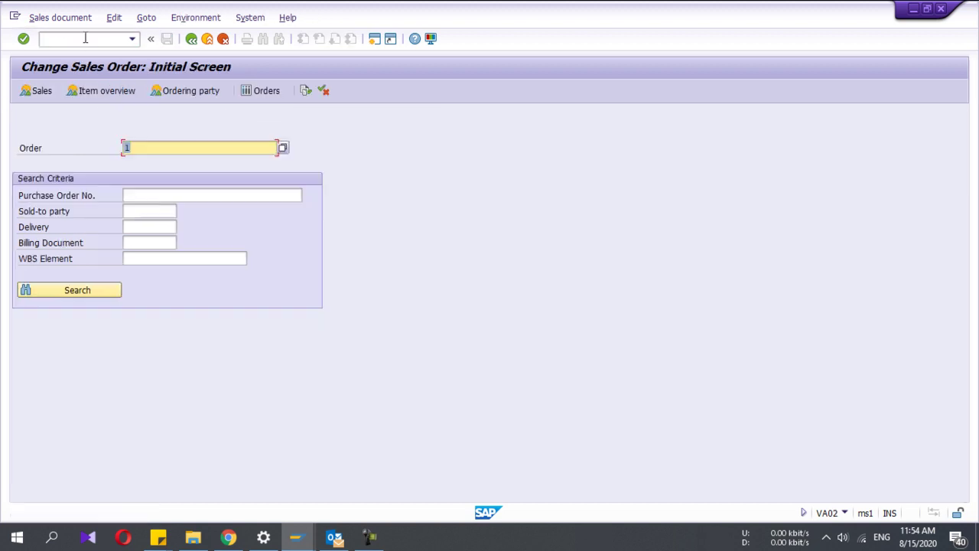
key(Return)
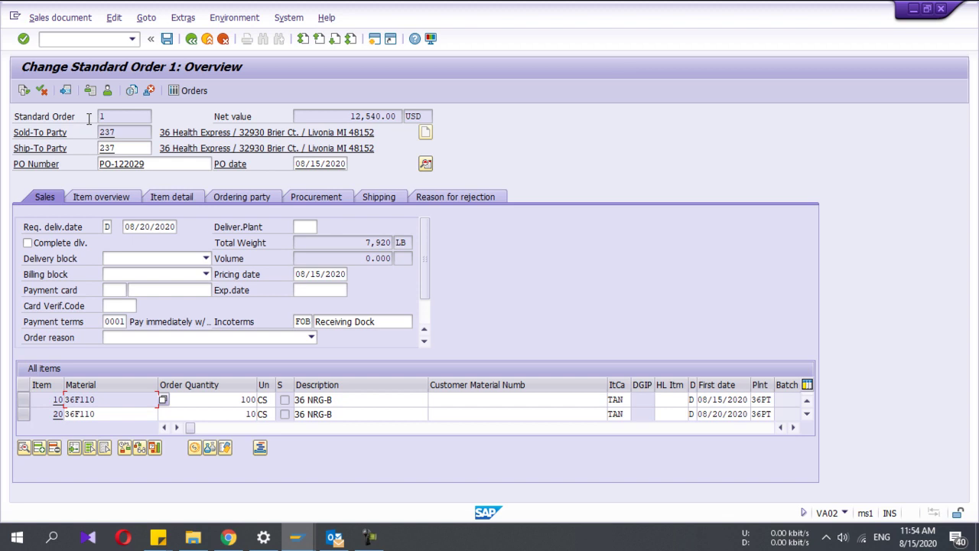
Review order 1's document flow (inquiry, quotation, order), then exit unchanged to the initial screen.
click(25, 91)
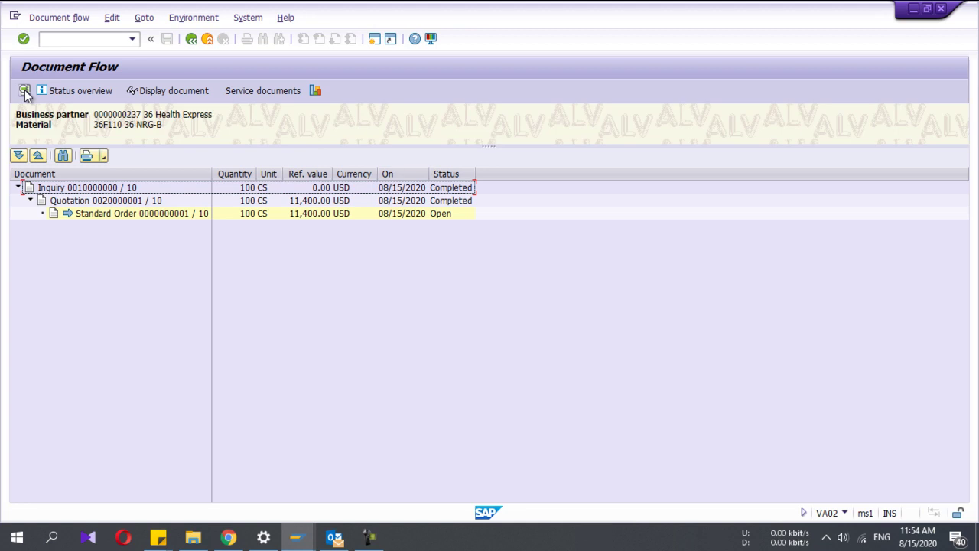
click(105, 191)
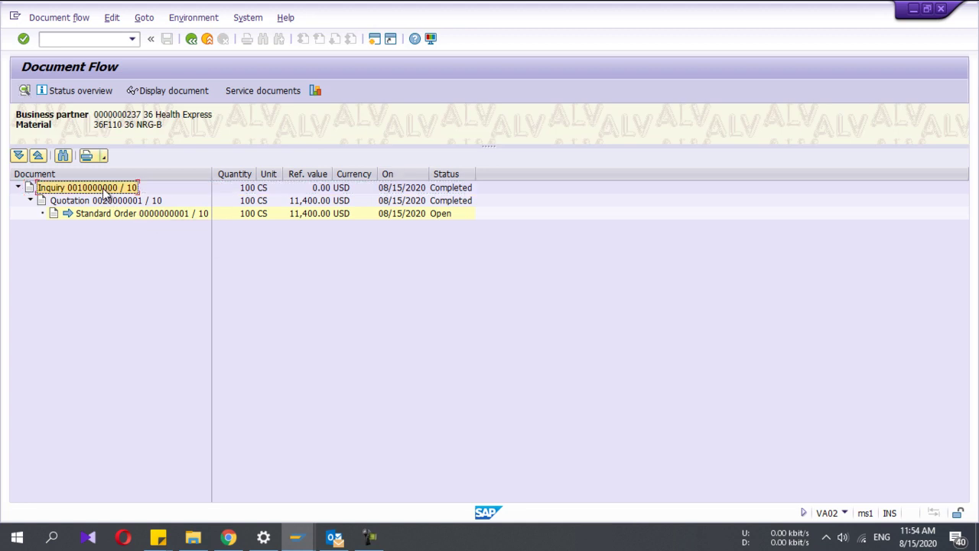
click(115, 202)
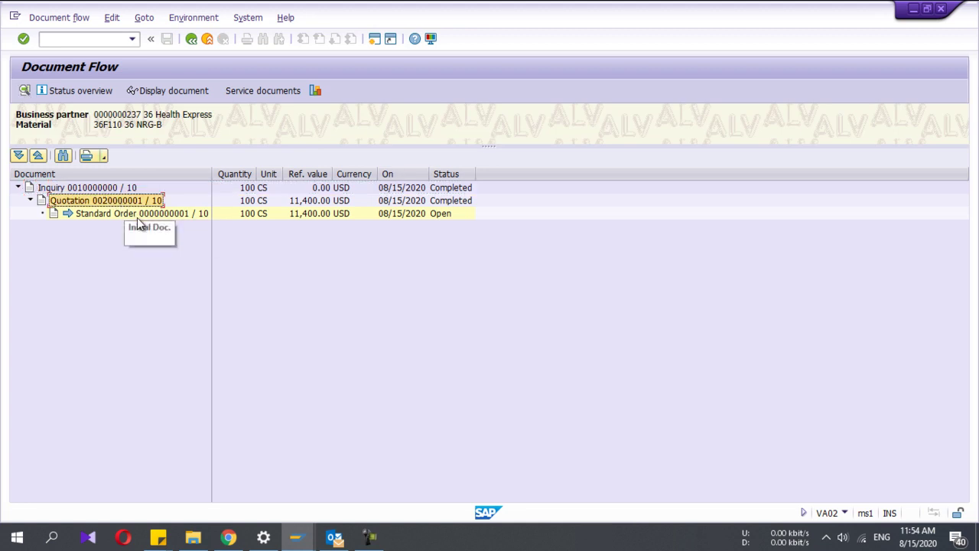
click(137, 216)
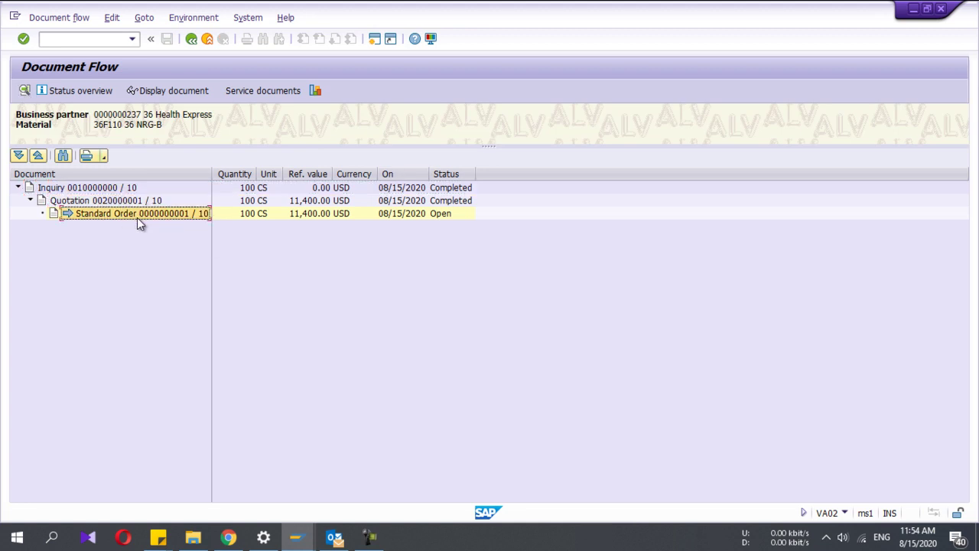
click(191, 45)
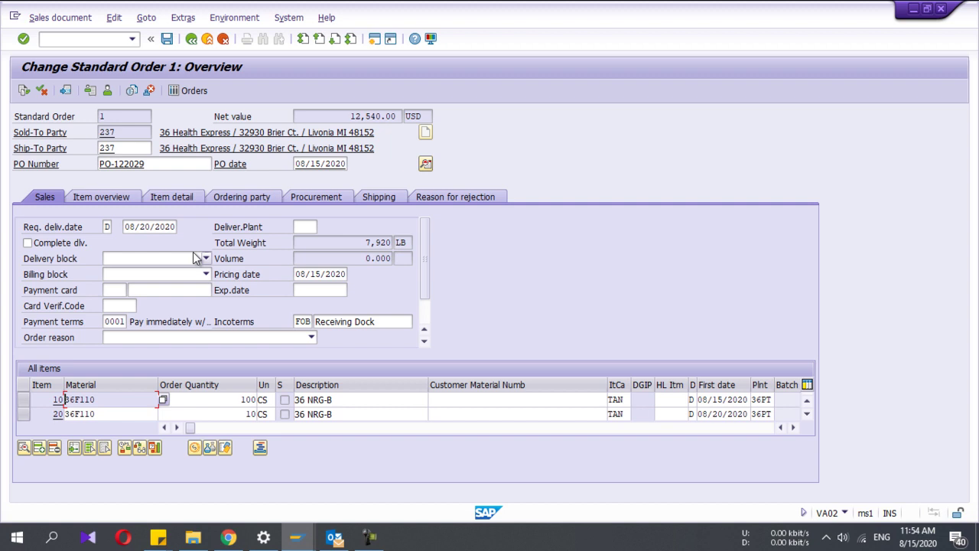
click(168, 41)
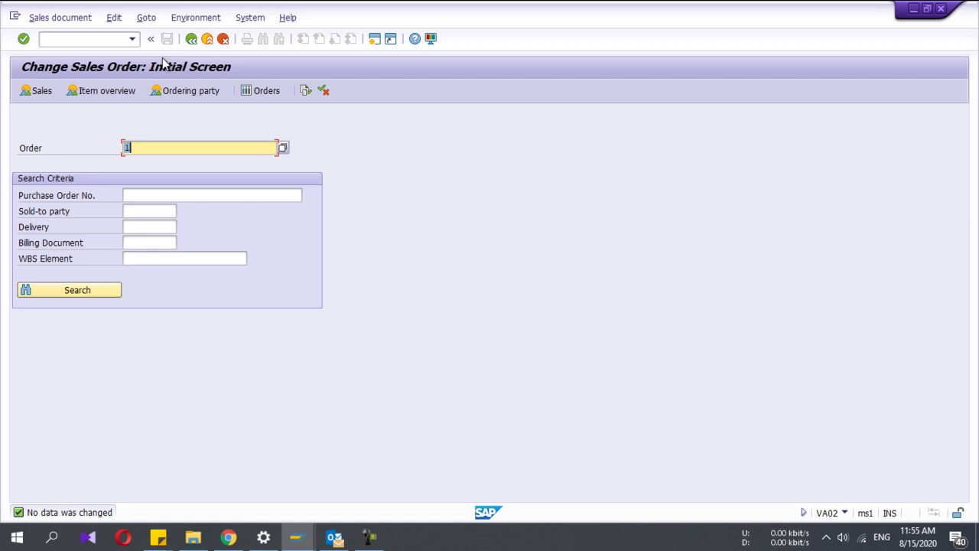
Open order 1 in display mode and check item 000010's statuses in the status overview.
click(90, 37)
text(/)
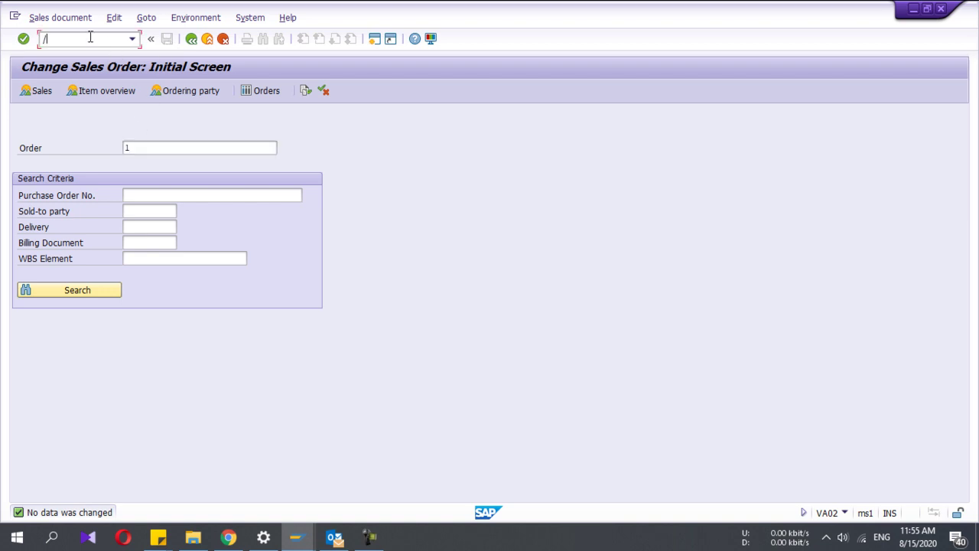
text(nva02)
key(Return)
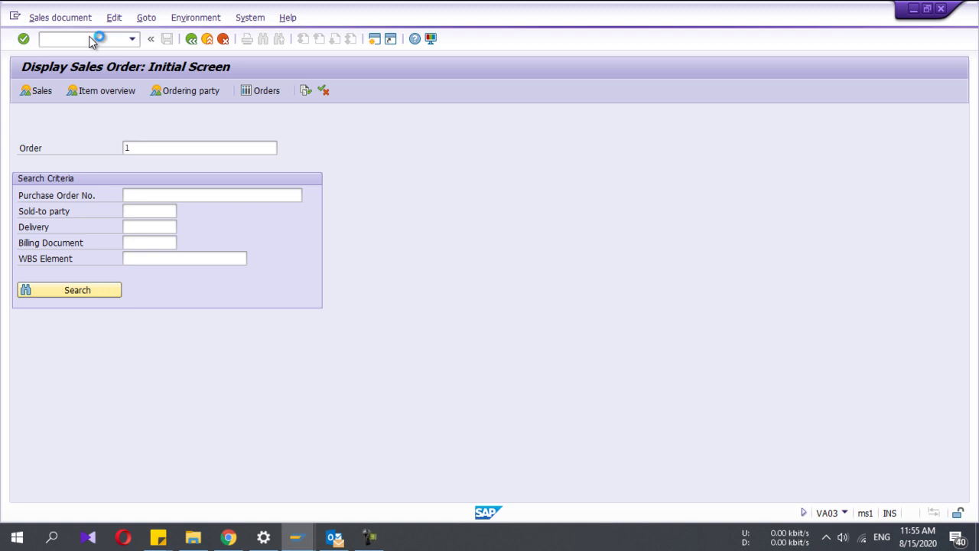
key(Return)
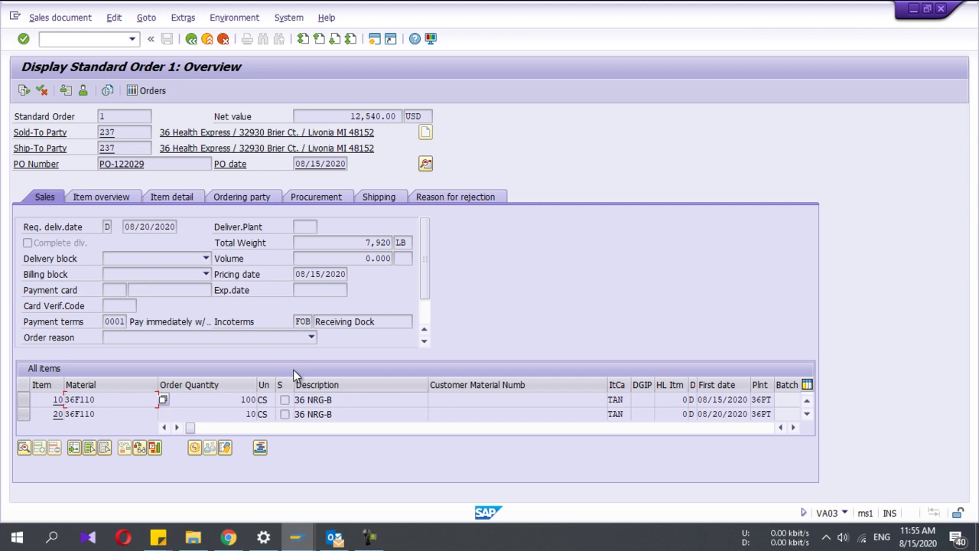
click(40, 91)
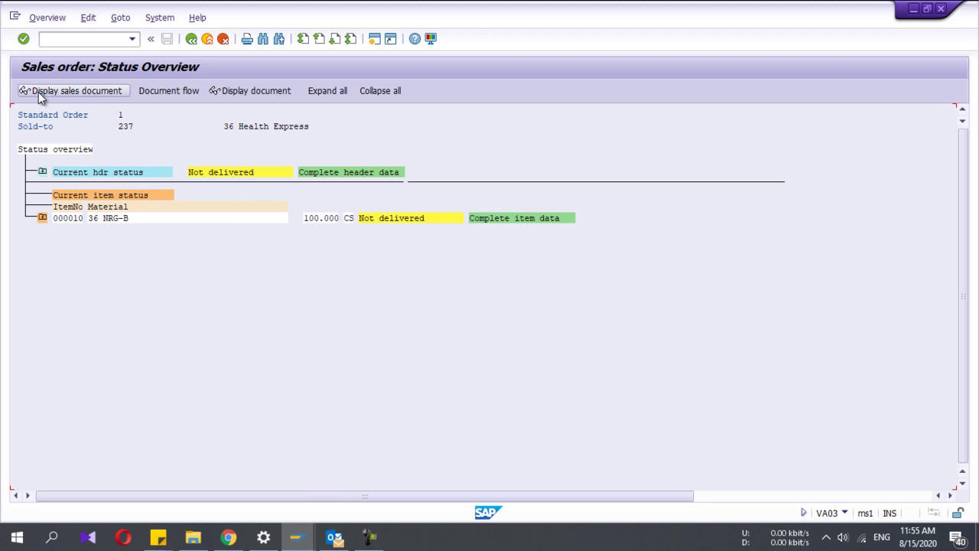
click(43, 218)
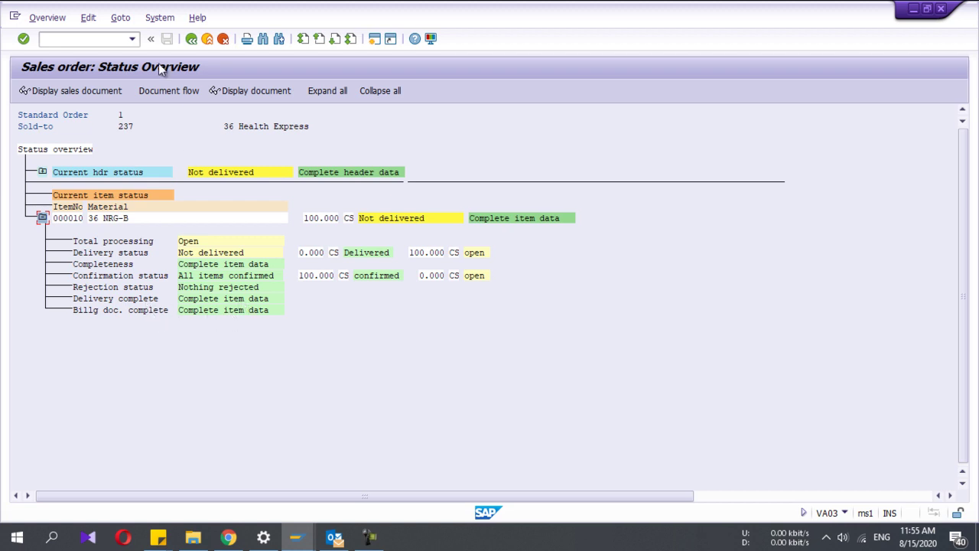
click(192, 43)
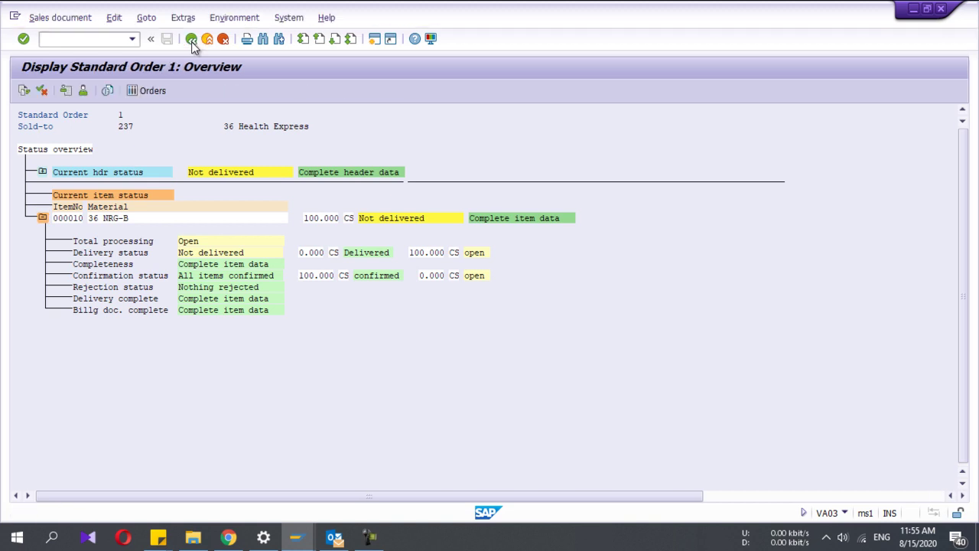